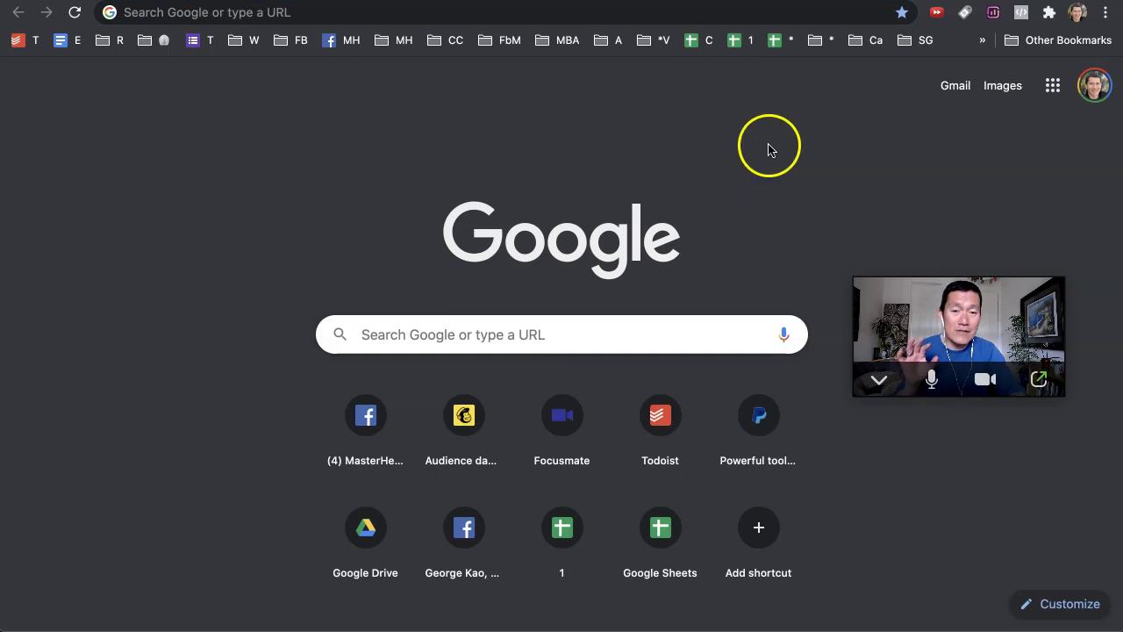
Put the cursor in the Chrome address bar on the new tab page.
left_click(638, 13)
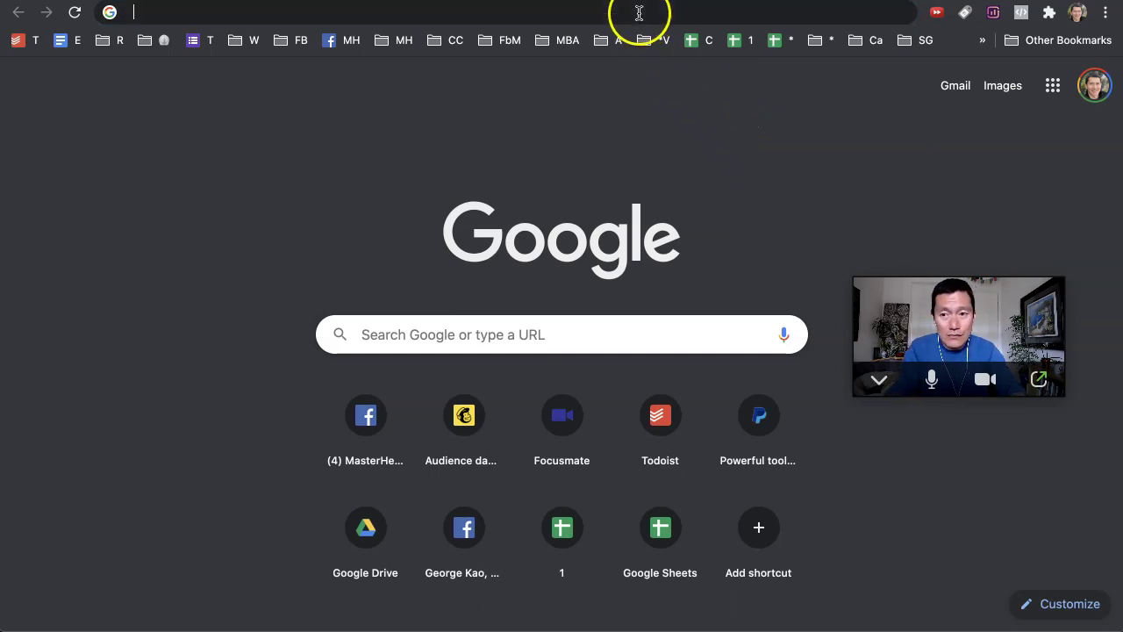
Load zoom.us by entering 'zoom' and accepting the autocomplete suggestion.
type("zoom.us")
key("Return")
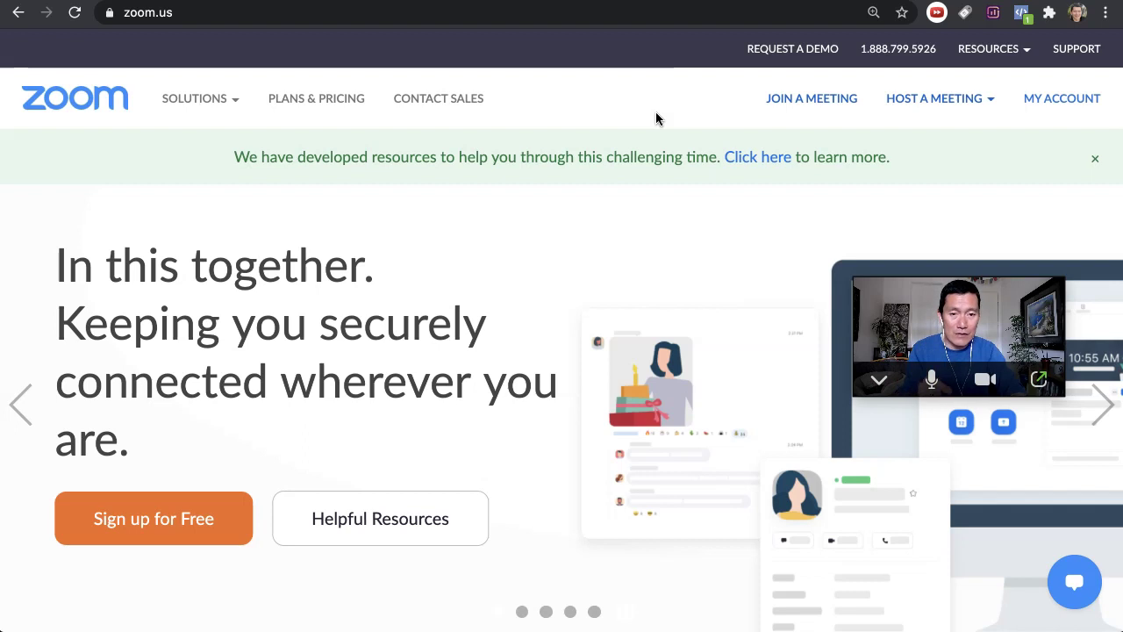
left_click(656, 112)
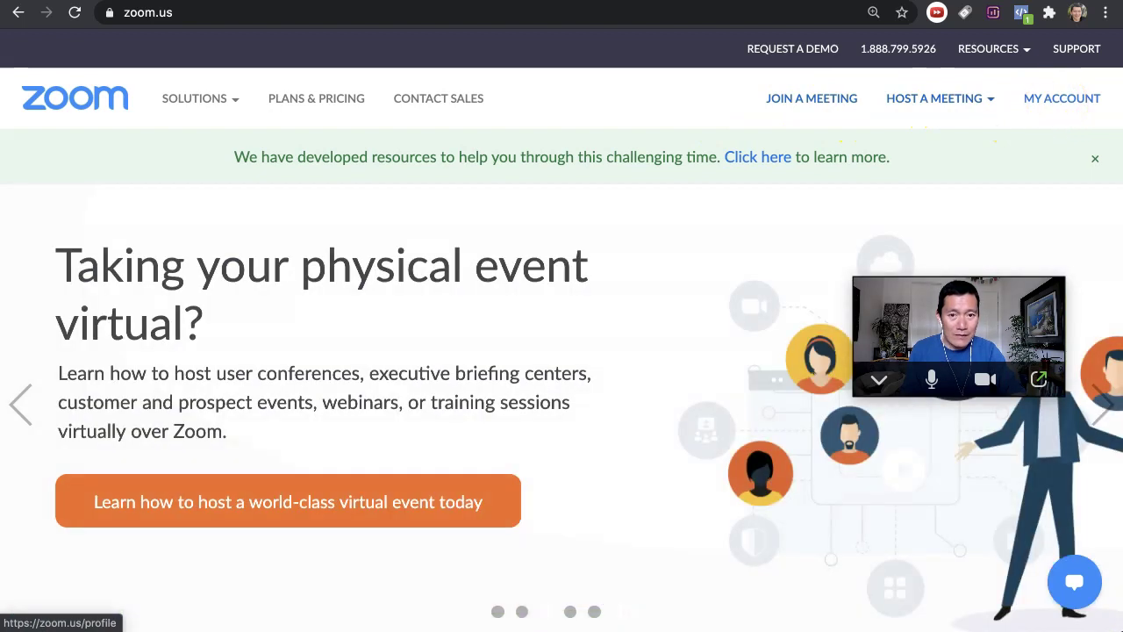
Find Allow live streaming meetings in My Account settings by searching for 'facebook', moving the video window aside.
left_click(1057, 106)
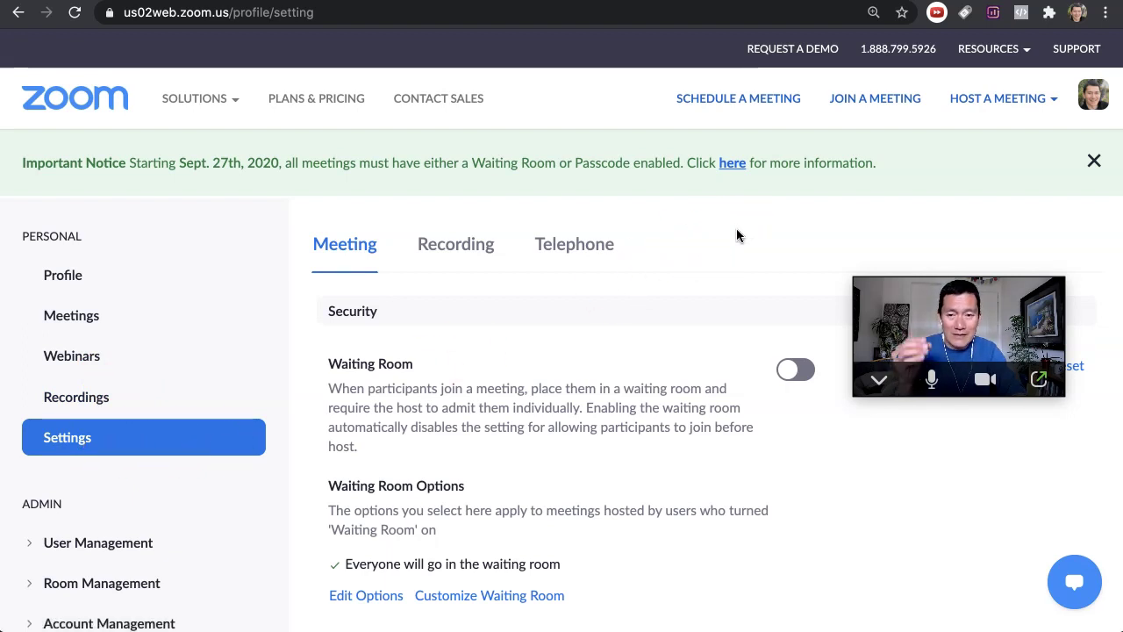
scroll(737, 234, "down", 1)
scroll(736, 233, "down", 2)
scroll(737, 233, "up", 3)
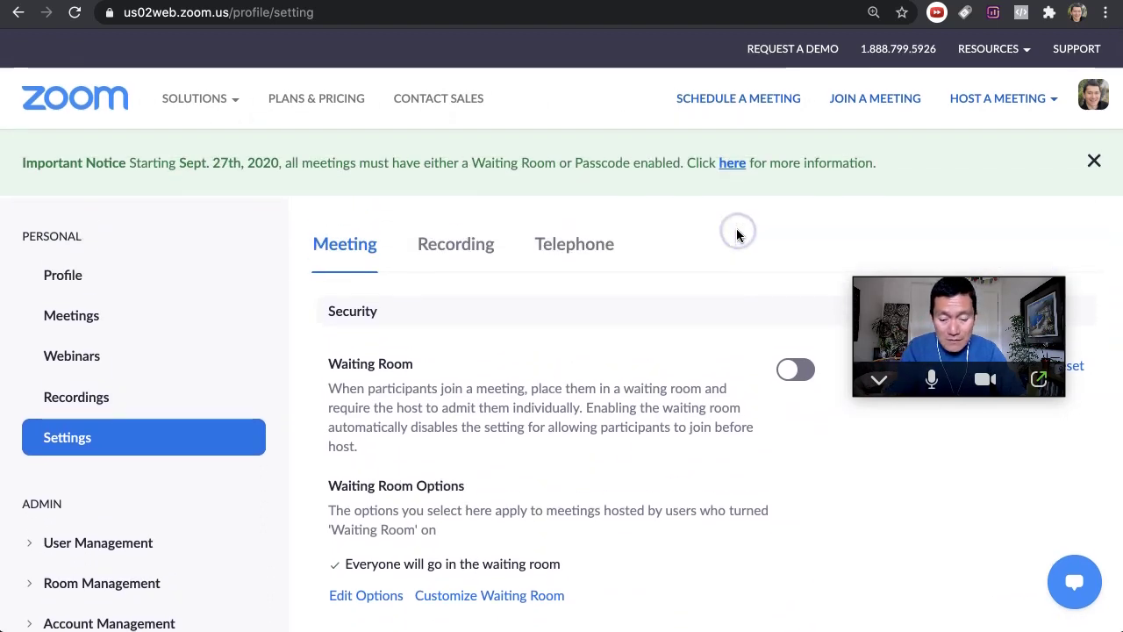
key("super+f")
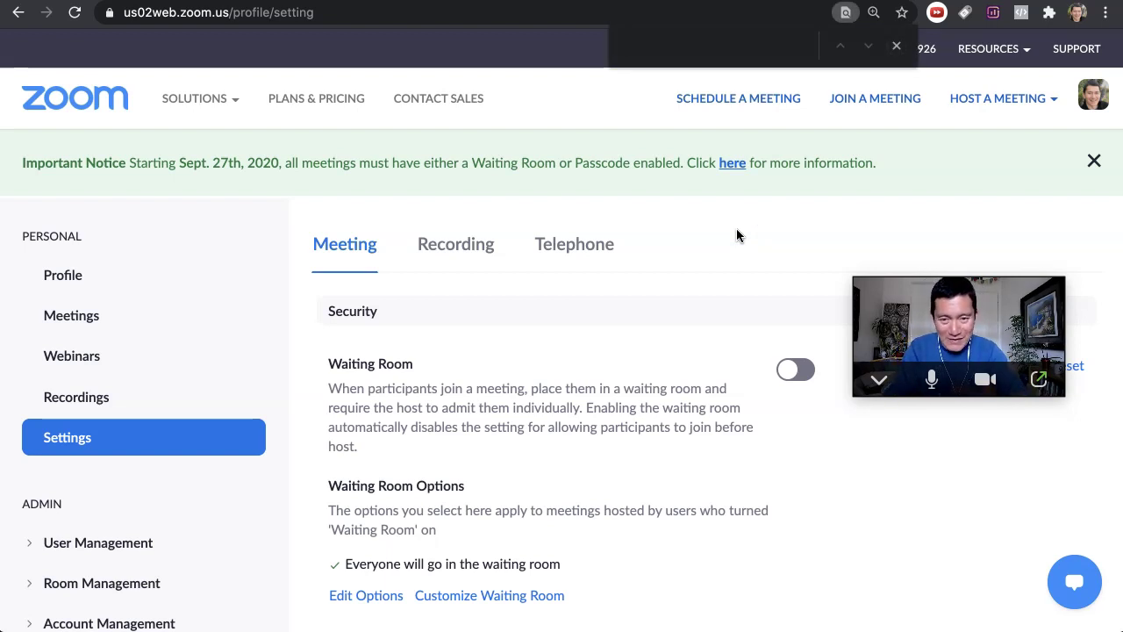
type("facebook")
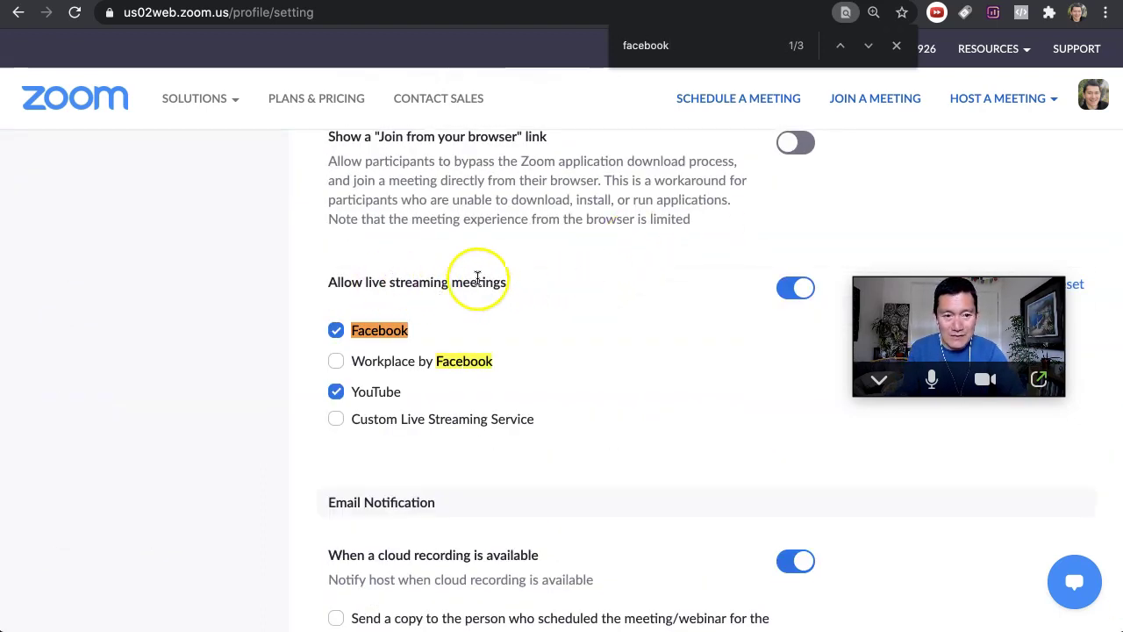
scroll(476, 281, "up", 1)
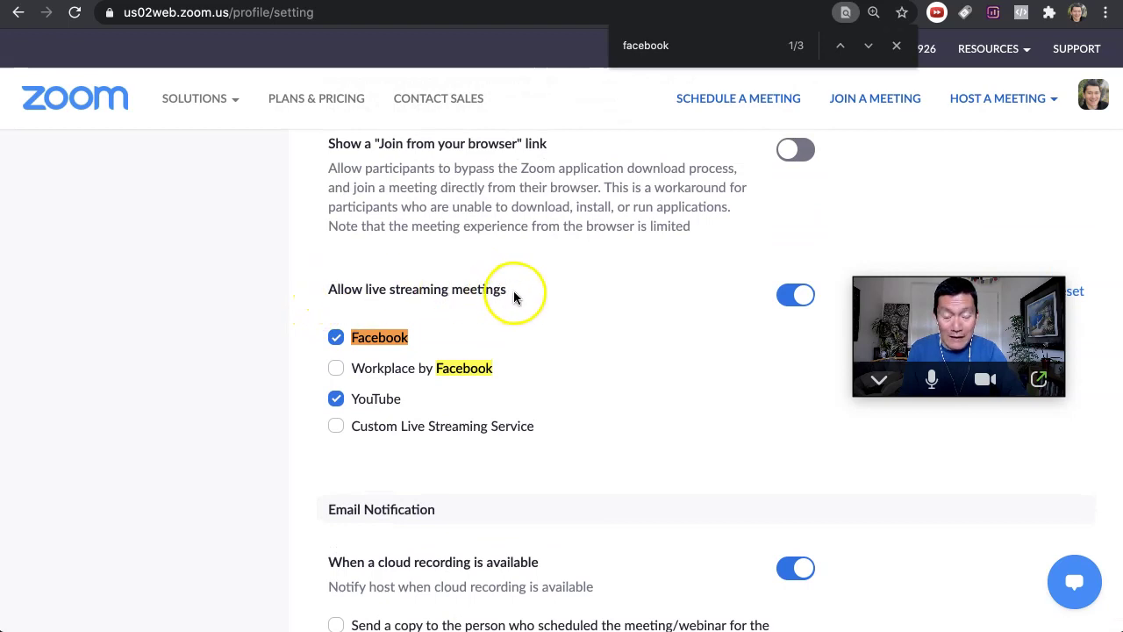
left_click_drag(963, 284, 159, 483)
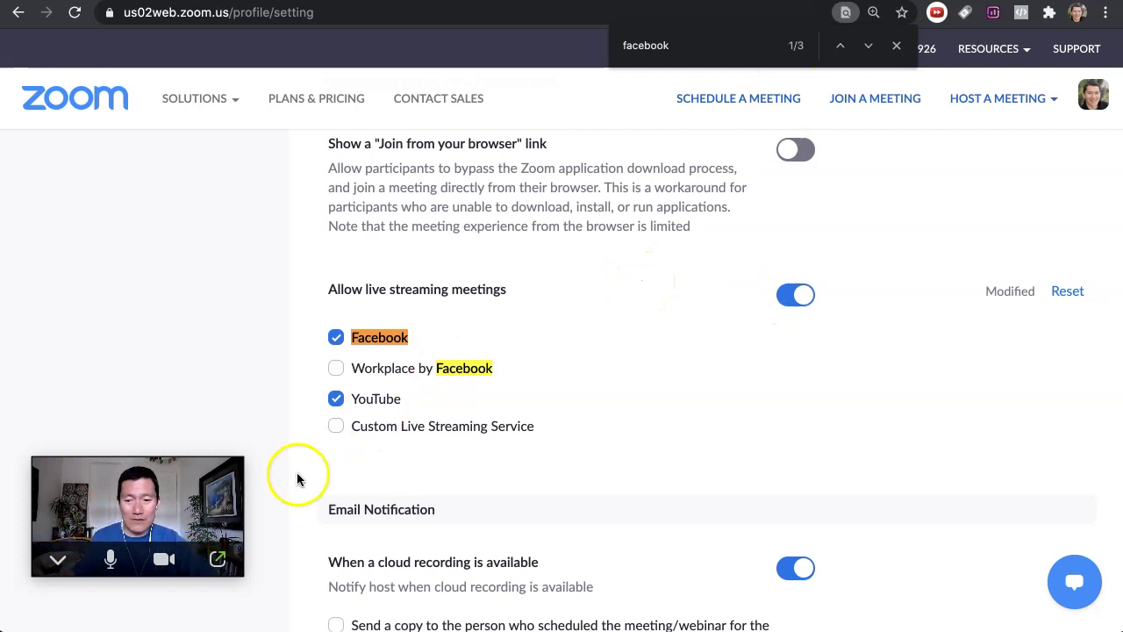
Restore the full meeting window and choose Live on Facebook from the More menu.
left_click(217, 561)
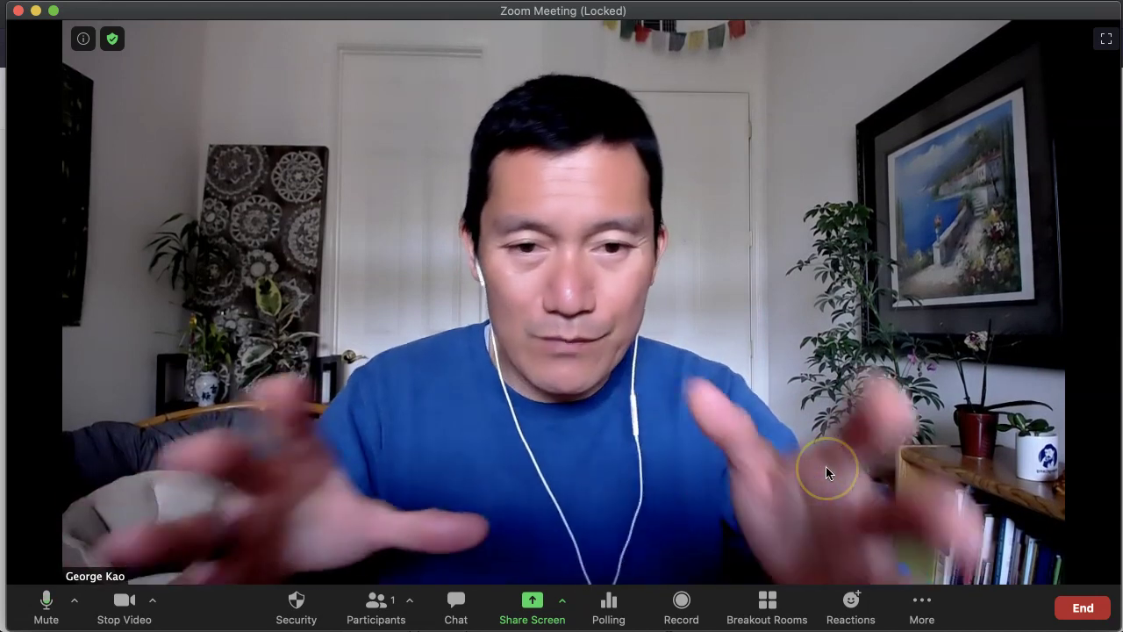
left_click(929, 609)
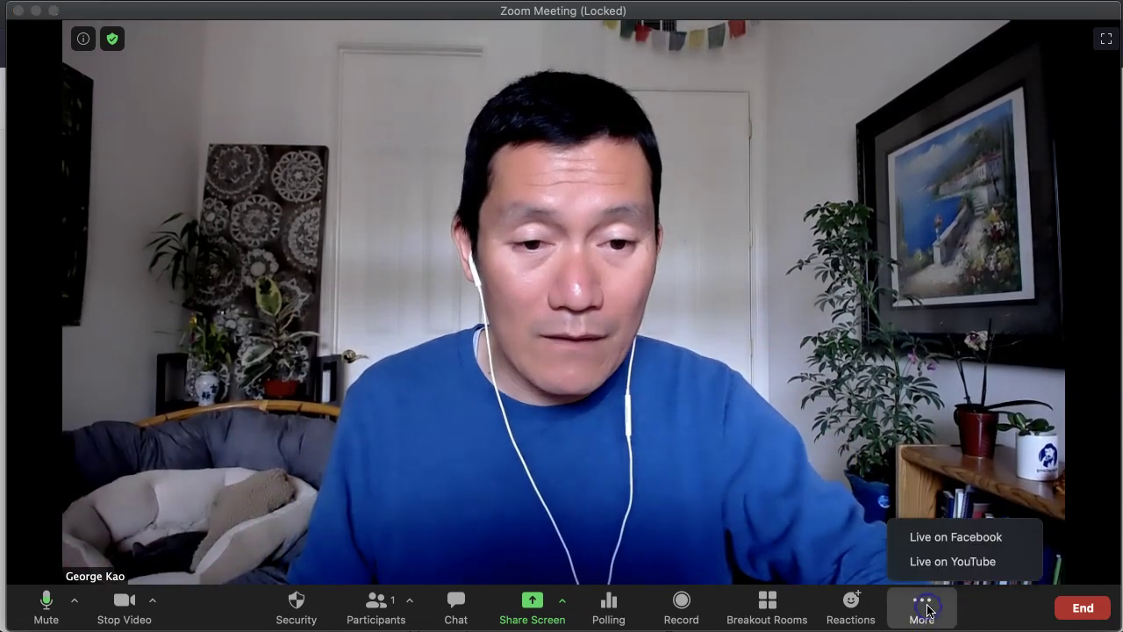
left_click(941, 541)
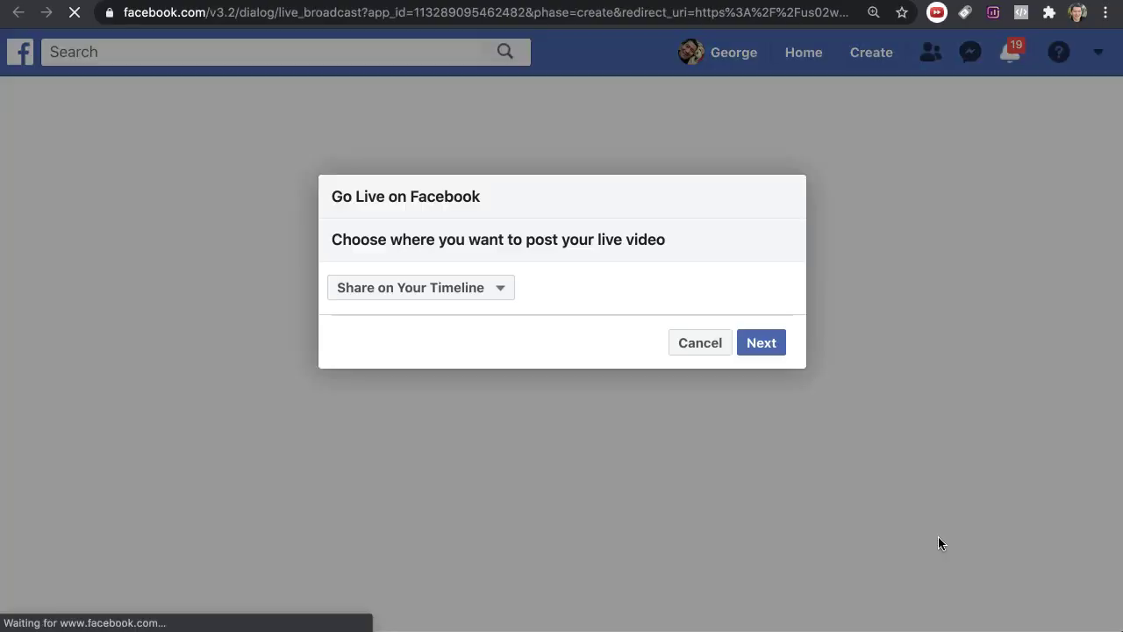
Set the Go Live posting destination to Share on a Page You Manage.
left_click(437, 295)
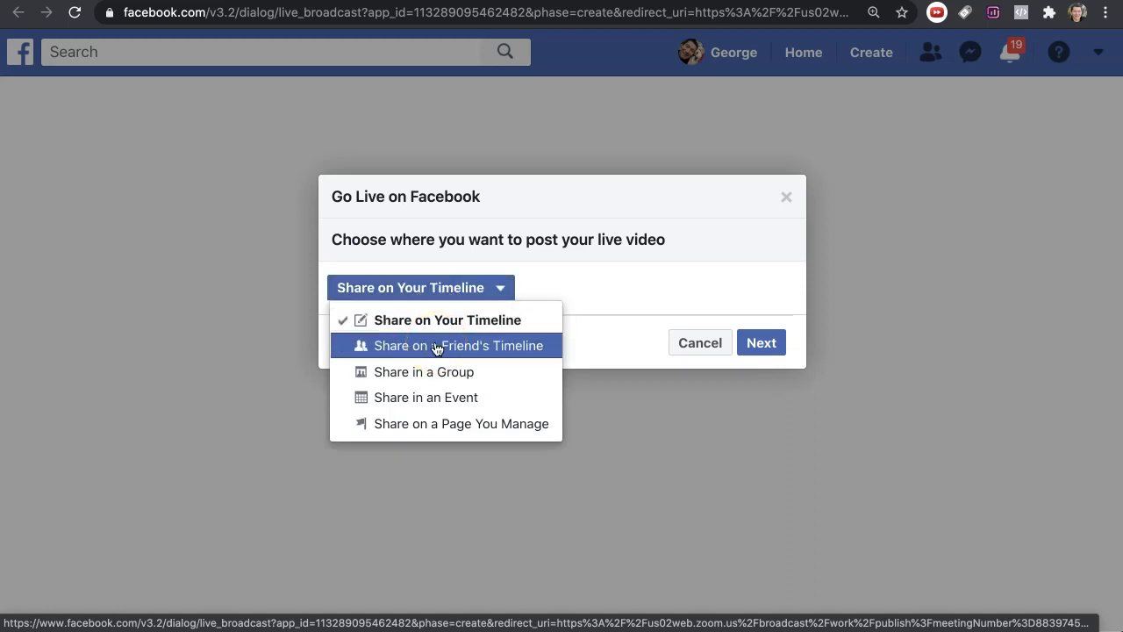
left_click(435, 376)
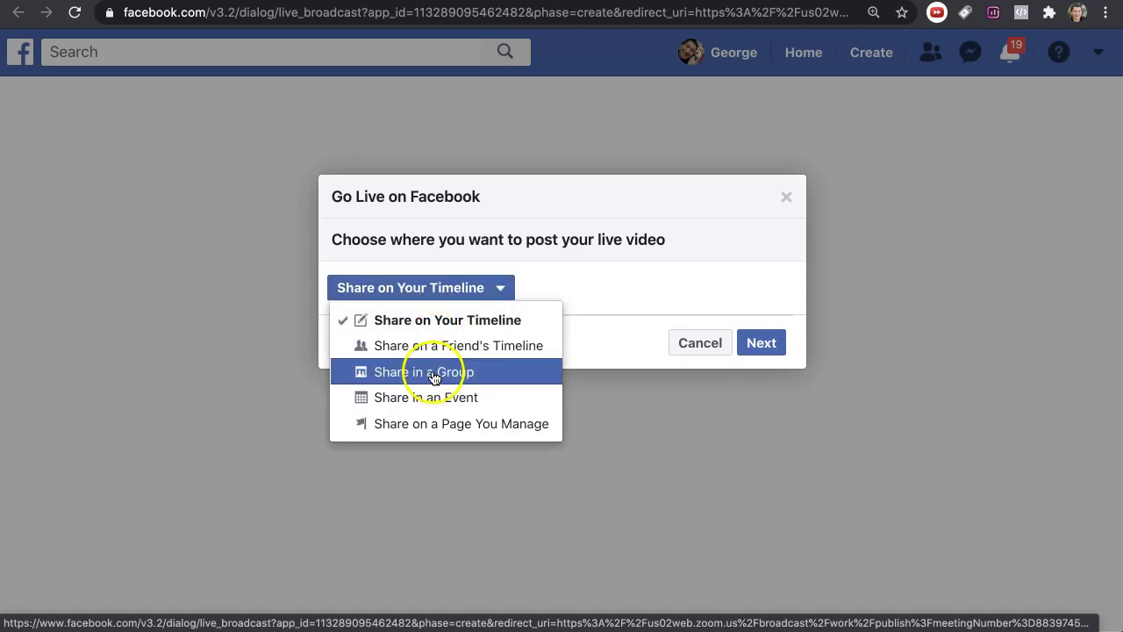
left_click(434, 424)
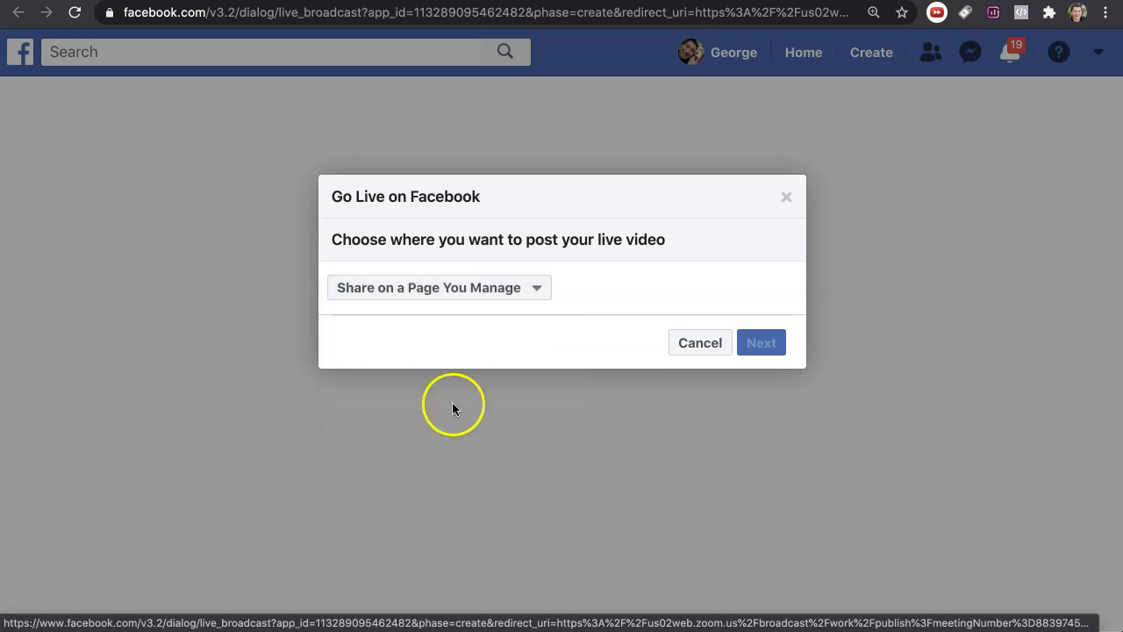
Select the Authentic Business Coach page and continue with Next.
left_click(489, 340)
scroll(488, 461, "down", 5)
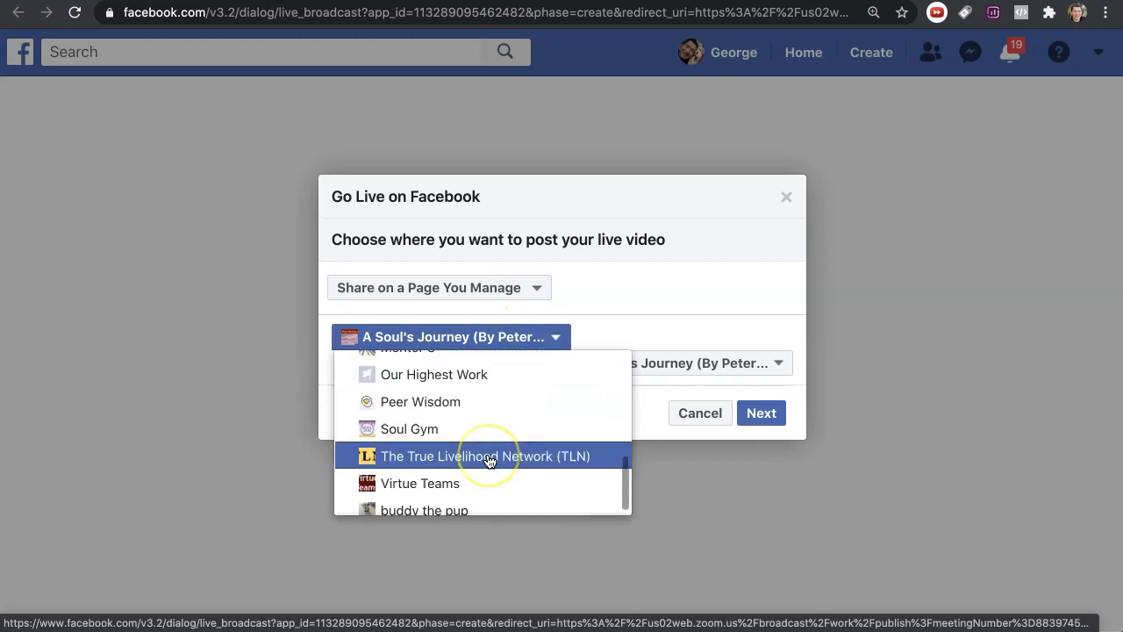
scroll(489, 461, "up", 3)
scroll(489, 461, "up", 1)
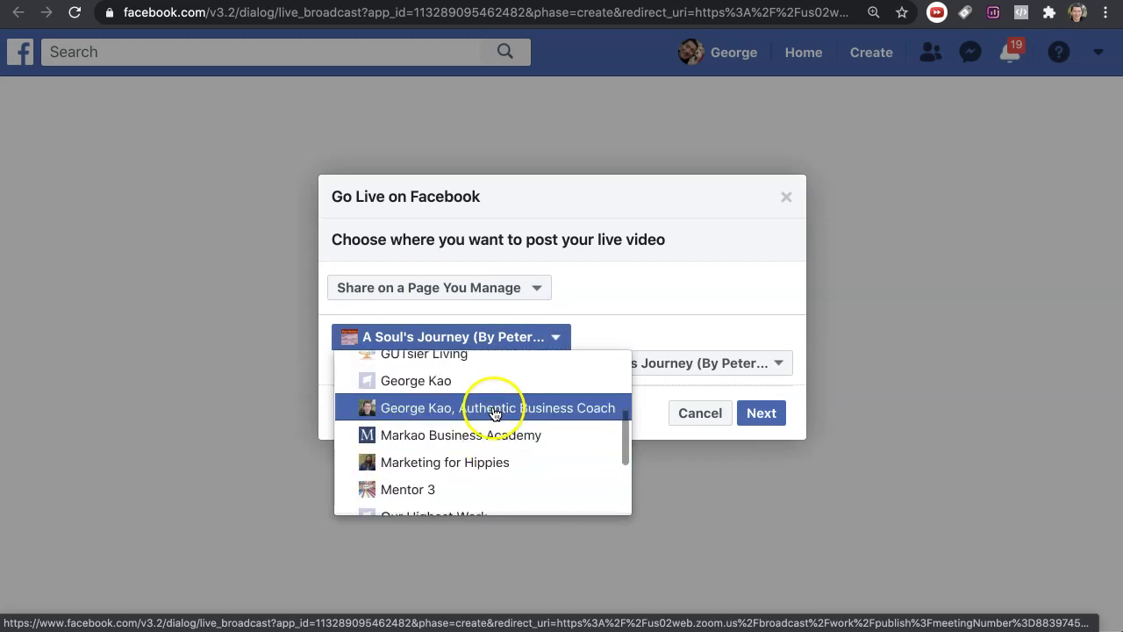
left_click(489, 407)
left_click(760, 414)
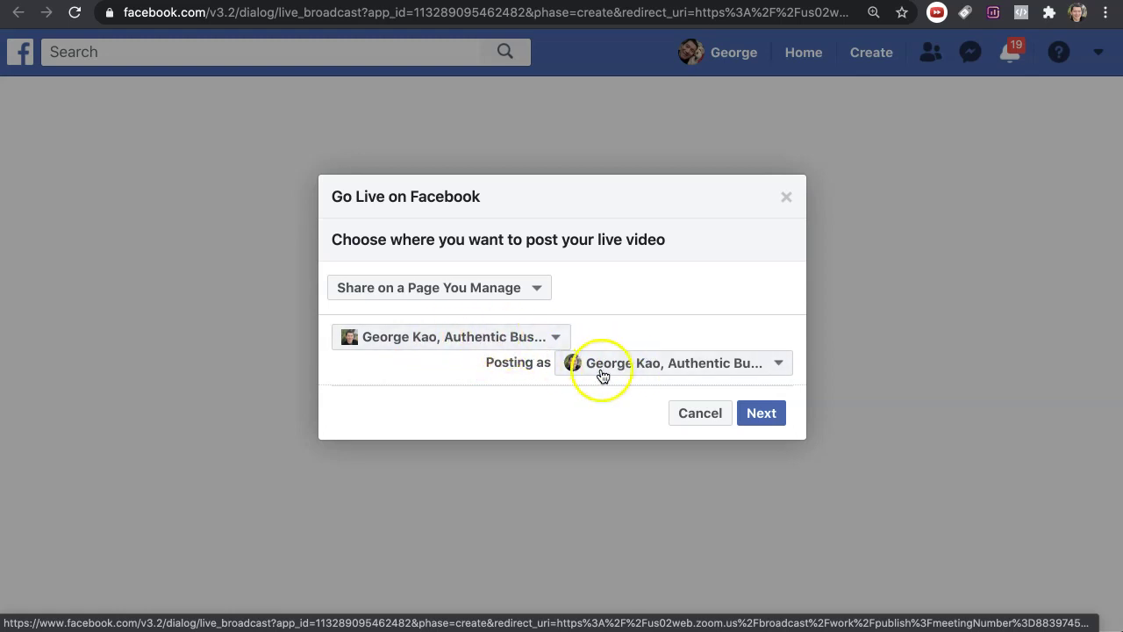
left_click(775, 428)
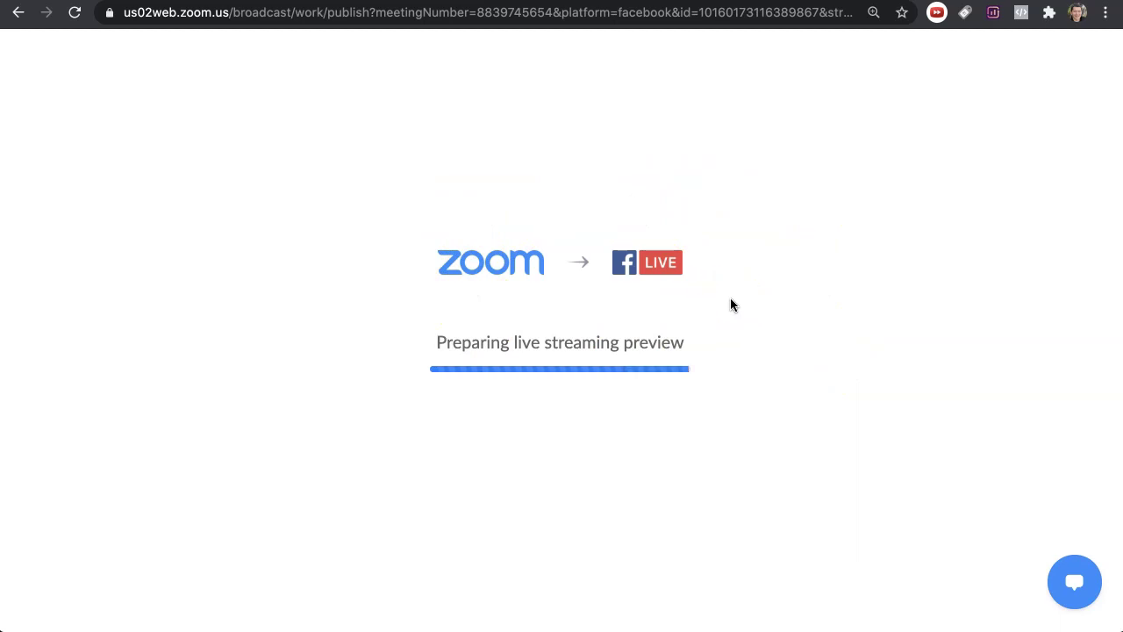
Bring up the live preview streaming at 1280x720, 29 fps, with the Post tab showing.
left_click(539, 322)
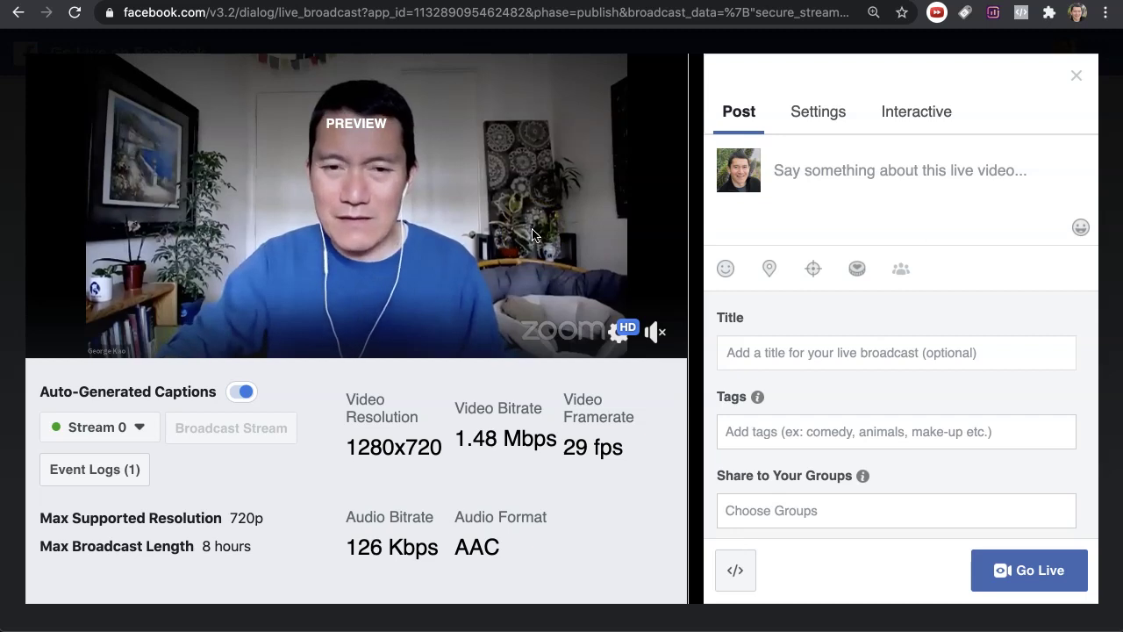
left_click(514, 175)
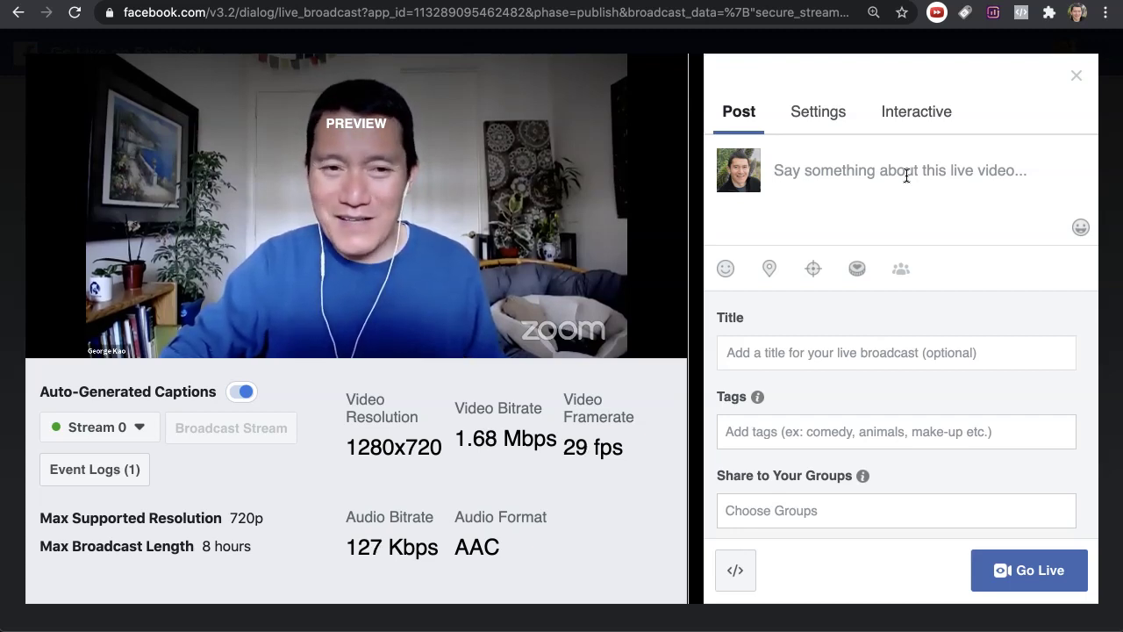
Type practice lines into the post description box, then clear them all.
left_click(876, 167)
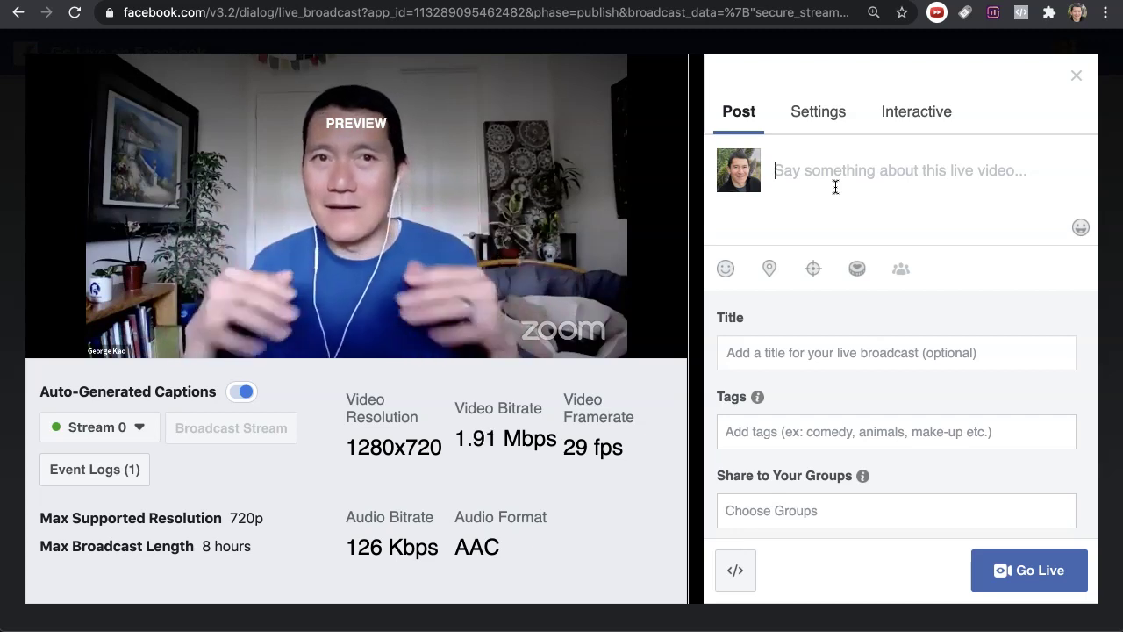
type("jdksj")
key("Return")
type("jkldjk")
key("Return")
type("sjk")
key("Return")
key("Return")
key("Return")
type("jdkslajdklj")
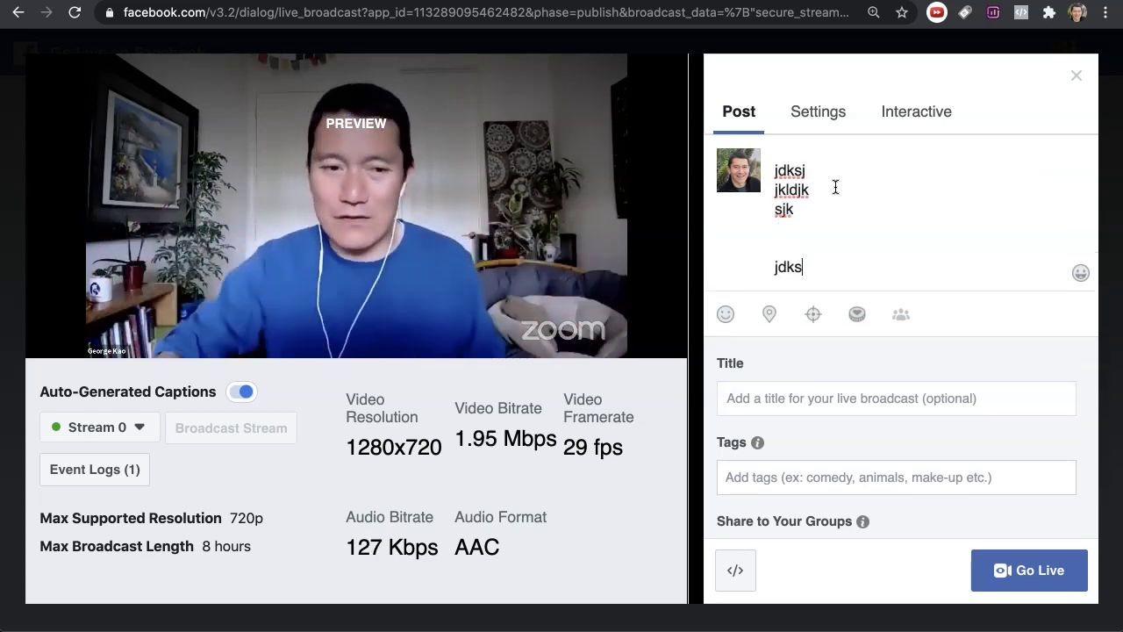
key("Return")
key("Return")
type("jkljsdklajd")
key("Return")
key("Return")
type("jkljsda")
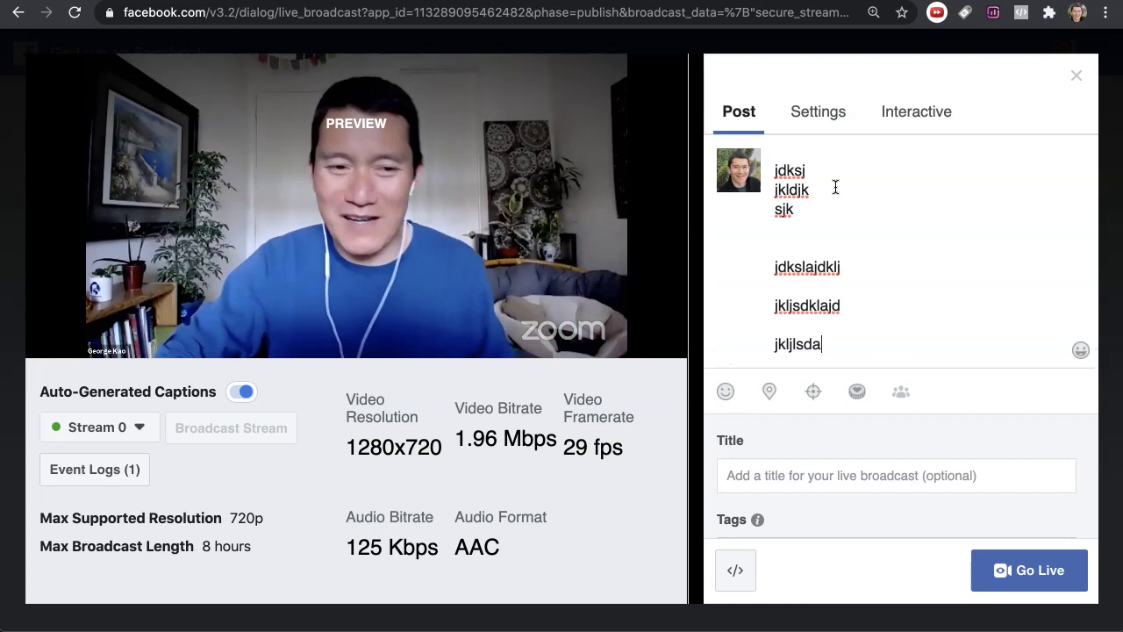
key("ctrl+a")
key("BackSpace")
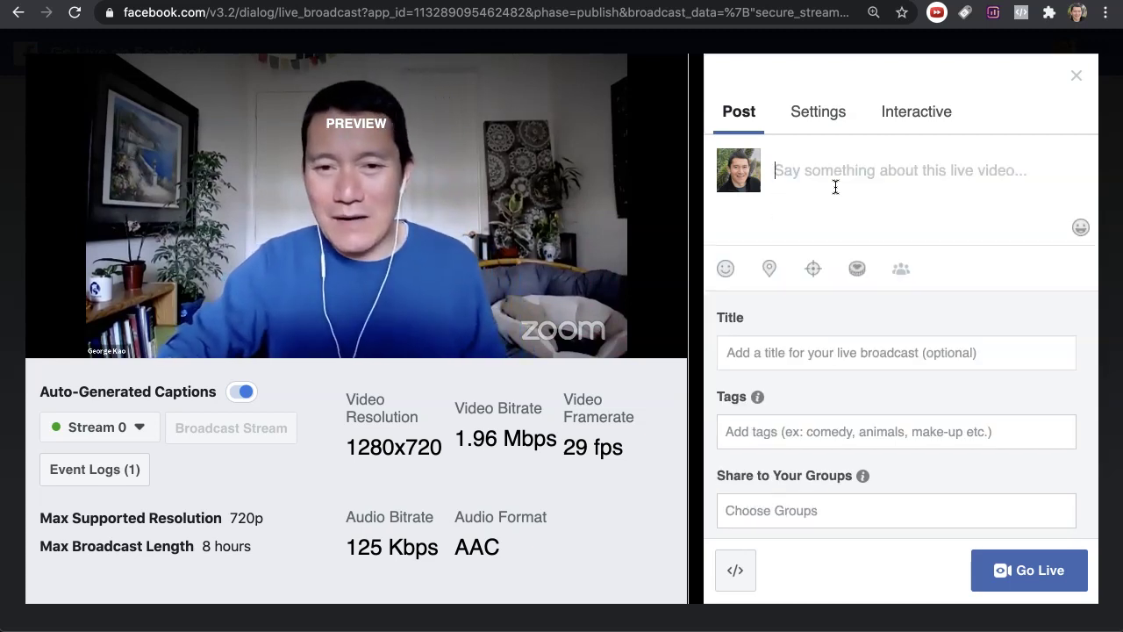
Enter 'I'm demonstrating on a video how to stream from Zoom into Facebook Live :)' and remove stray lines.
type("I'm testing out for a")
key("alt+shift+Left")
type("d")
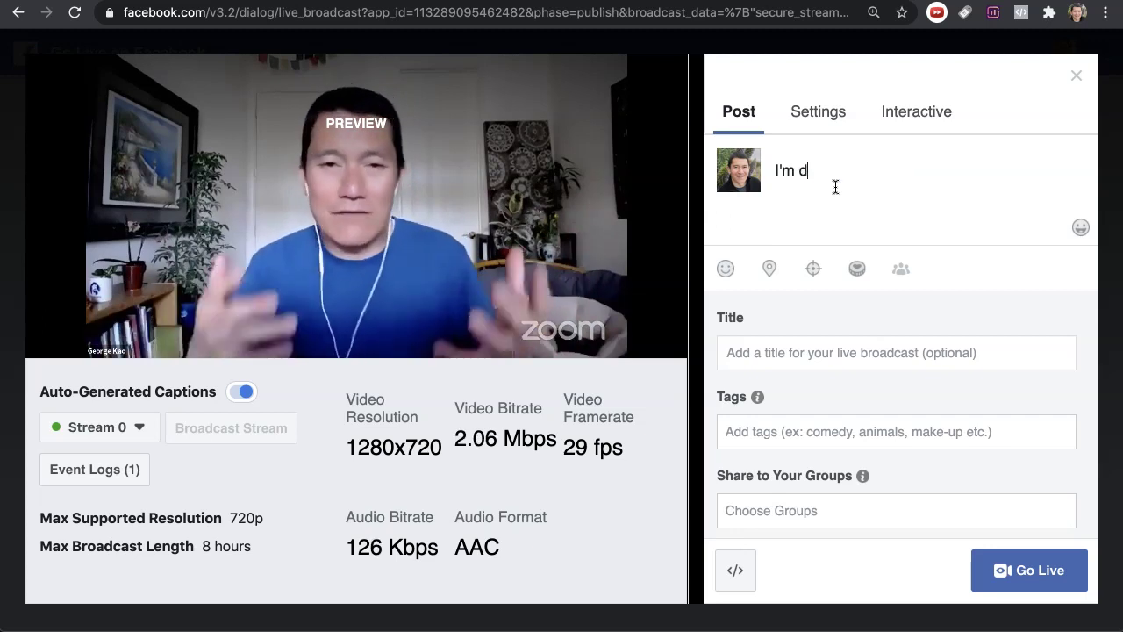
type("emonstrating on a video how to stream from Zoom")
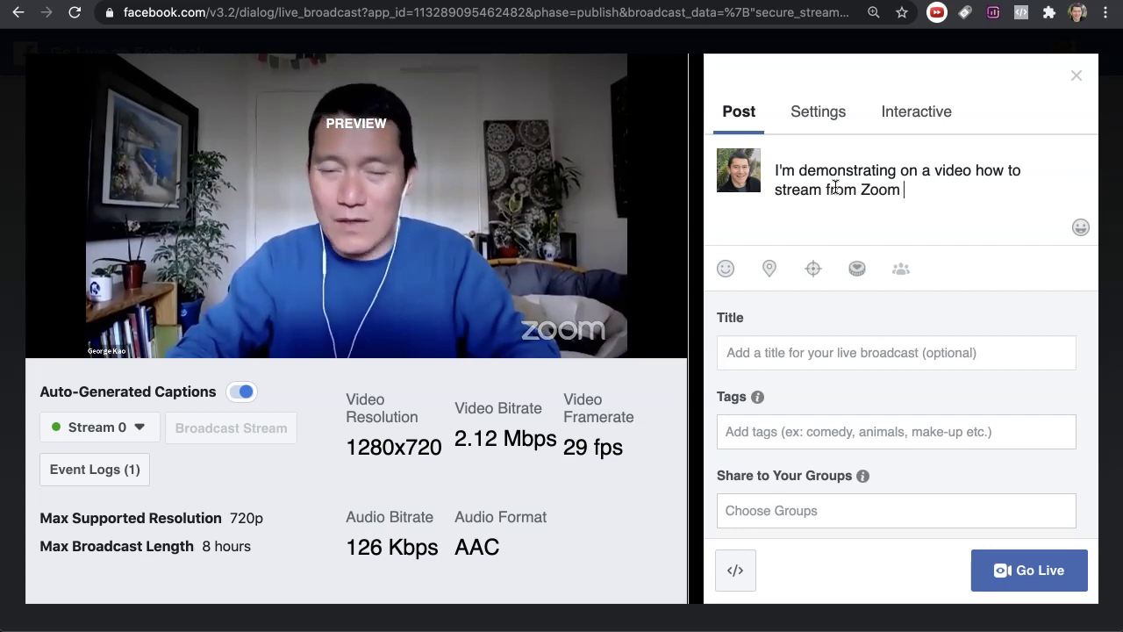
type(" into Facebook Live :)")
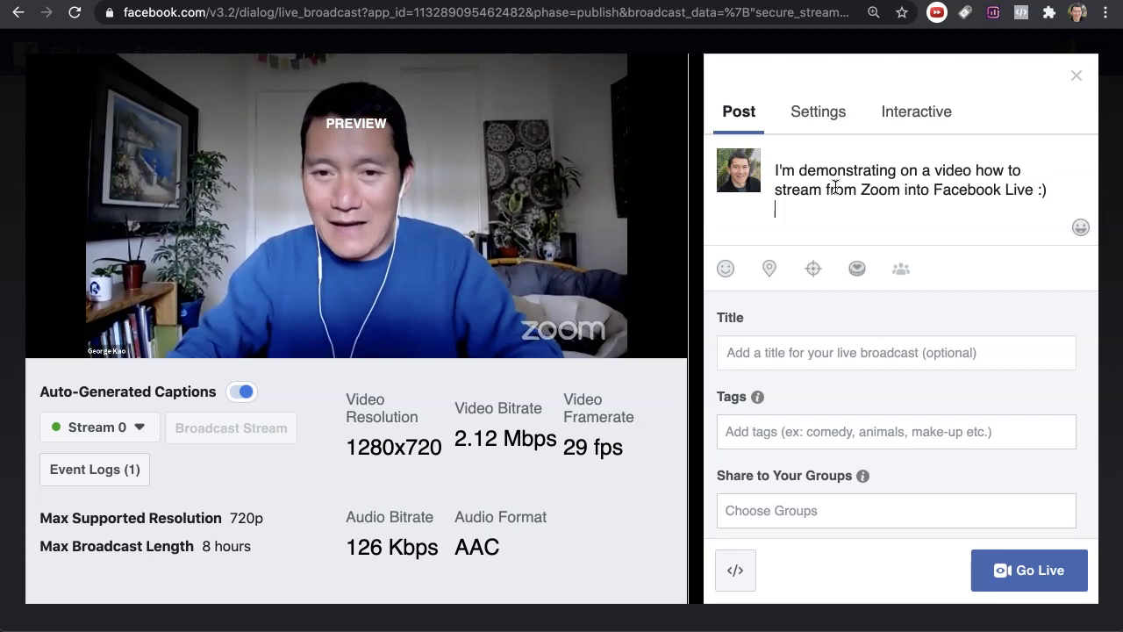
key("Return")
type("dajk")
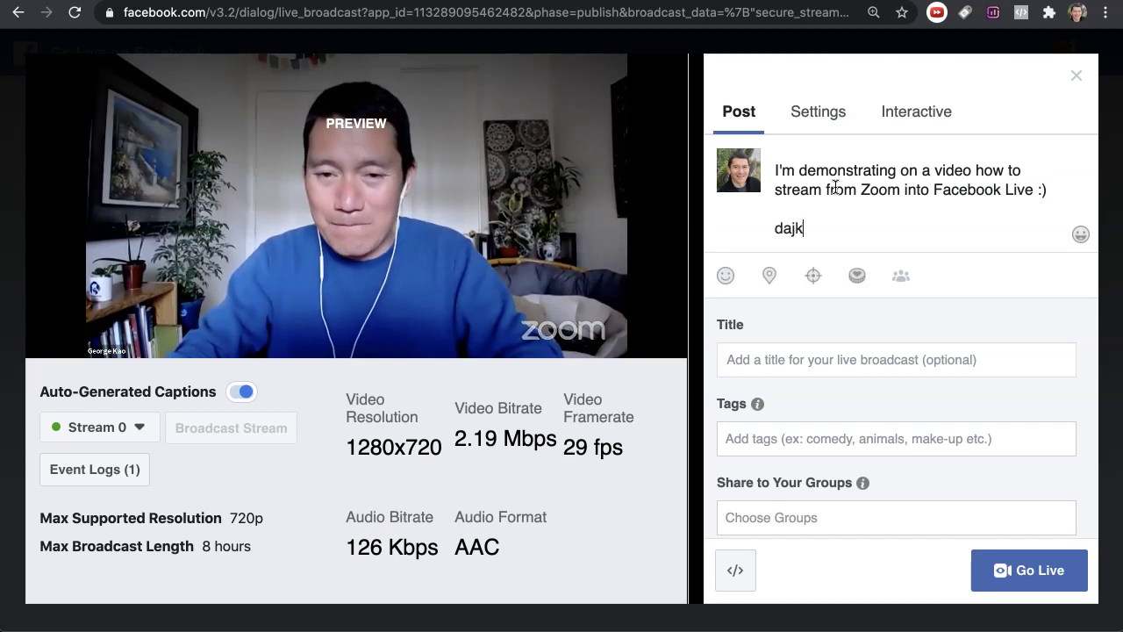
key("BackSpace")
key("BackSpace")
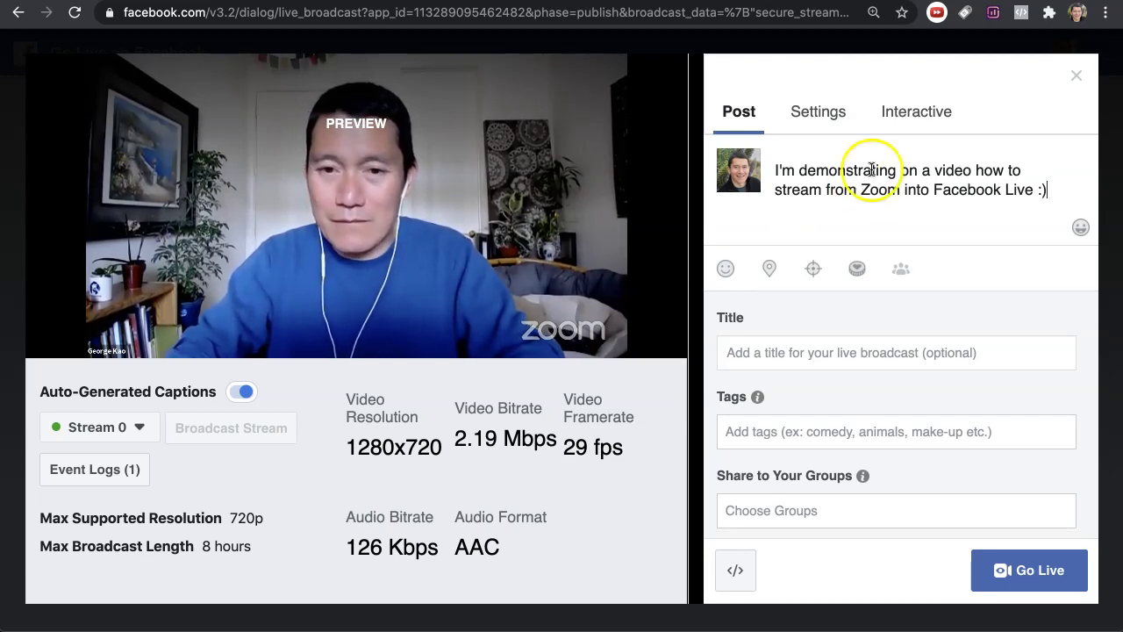
Enter 'Testing 123' in the live video's Title field.
left_click(864, 355)
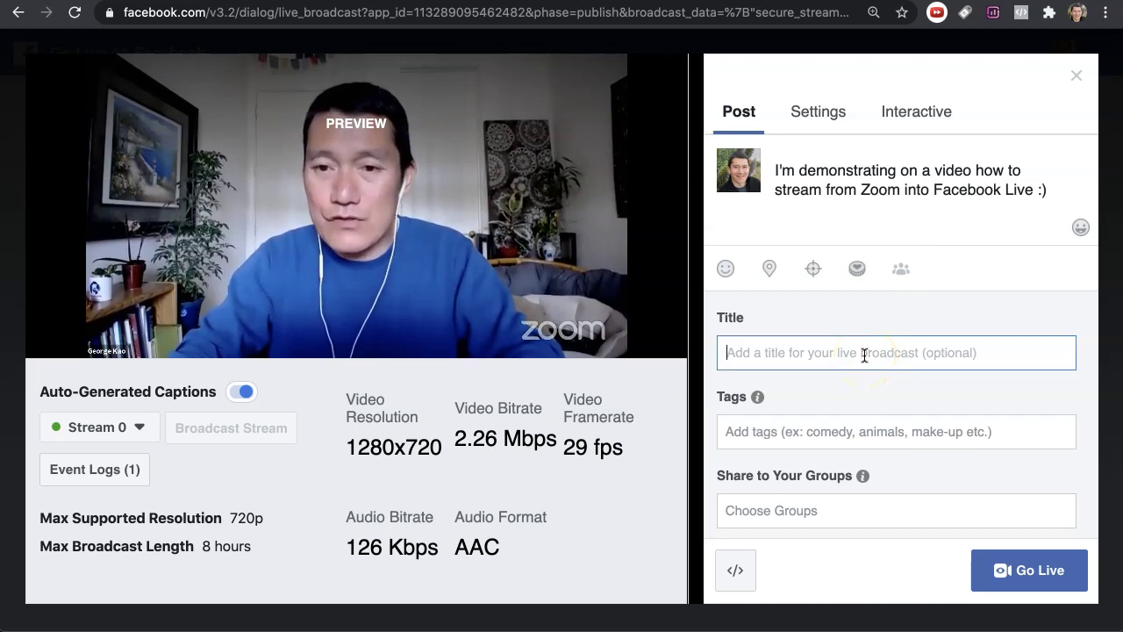
type("Testing 1")
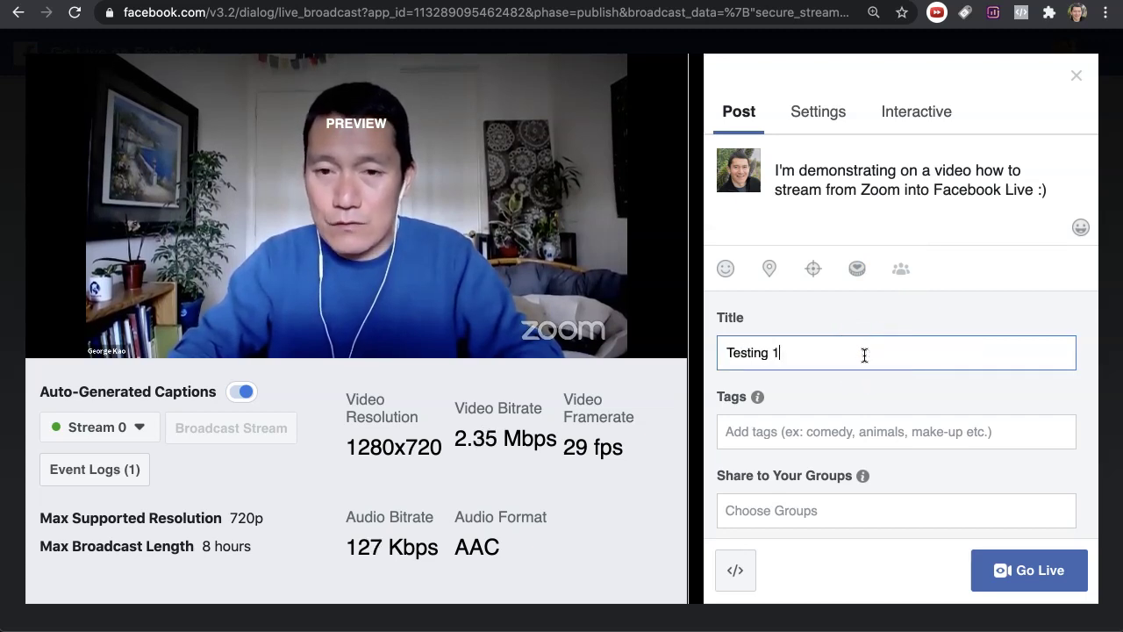
left_click(827, 358)
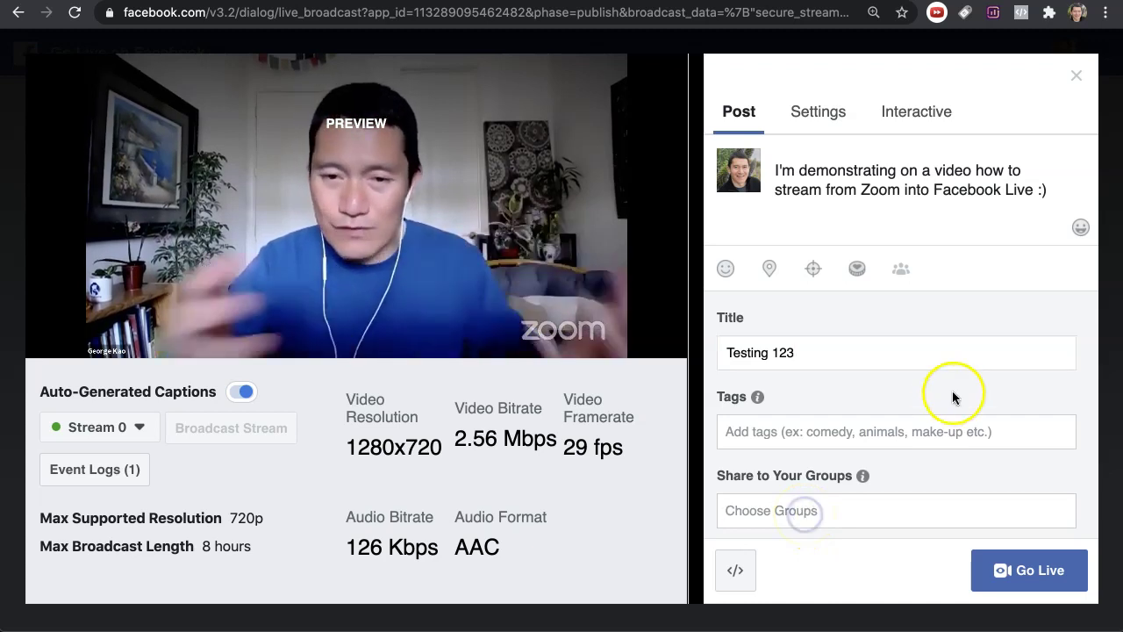
scroll(953, 394, "down", 2)
scroll(889, 409, "down", 3)
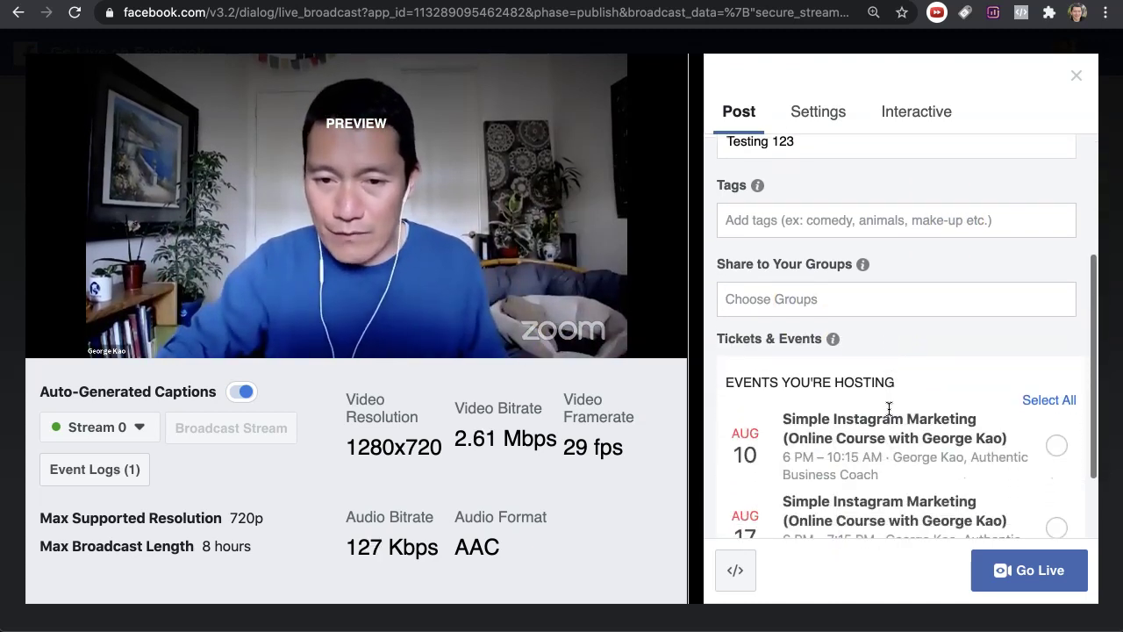
scroll(889, 409, "down", 1)
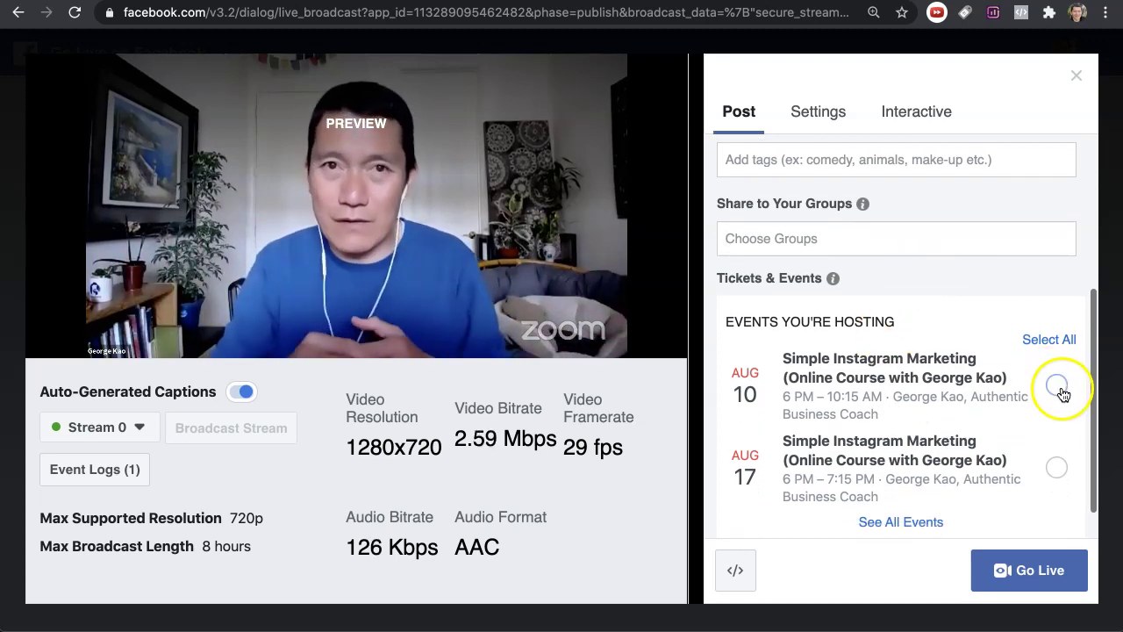
scroll(989, 400, "up", 6)
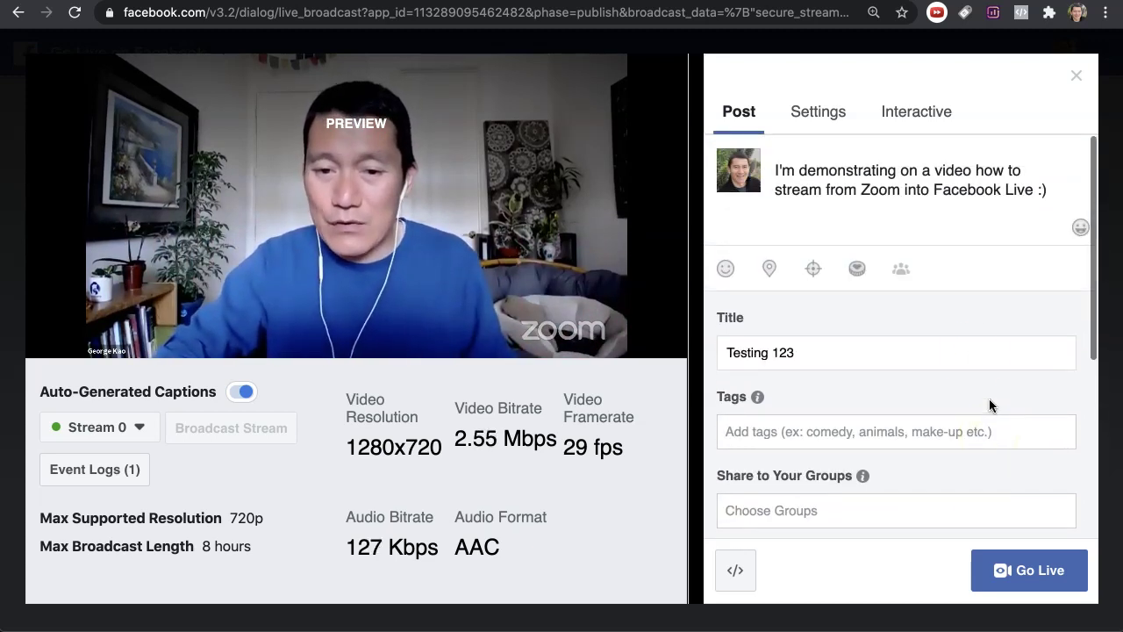
scroll(957, 294, "down", 2)
scroll(957, 294, "up", 2)
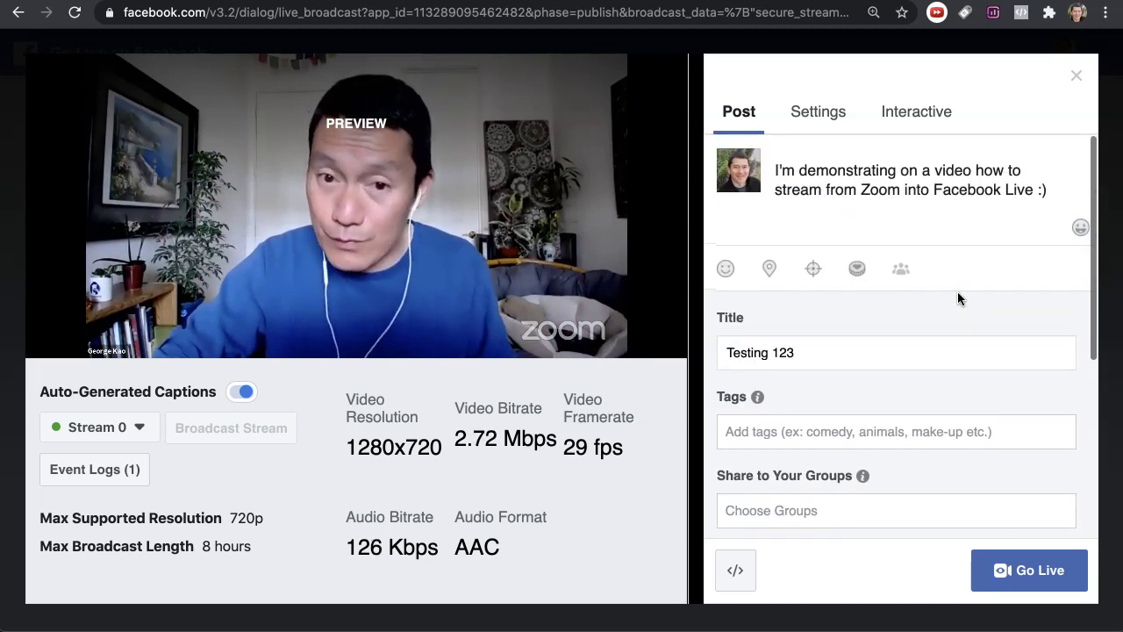
scroll(958, 294, "down", 5)
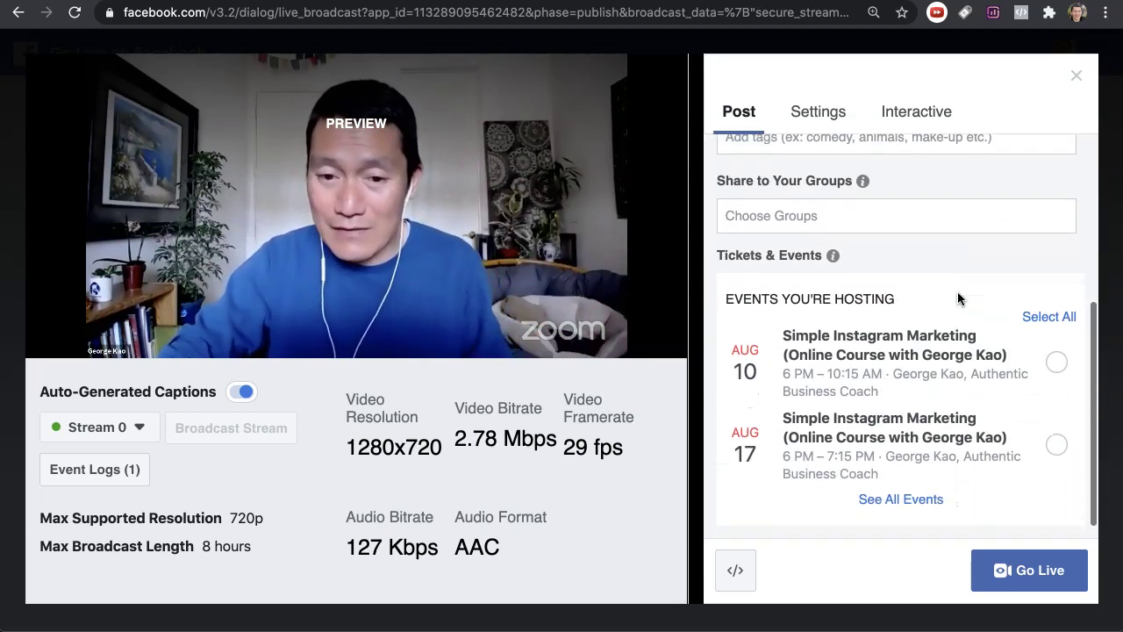
scroll(957, 299, "up", 3)
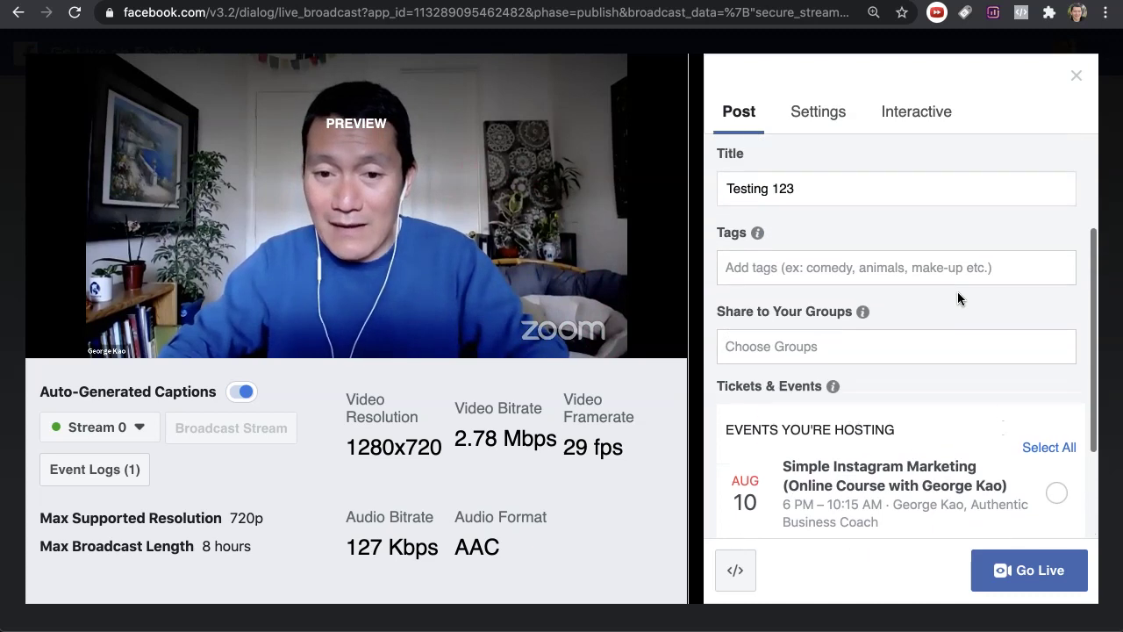
scroll(957, 291, "up", 2)
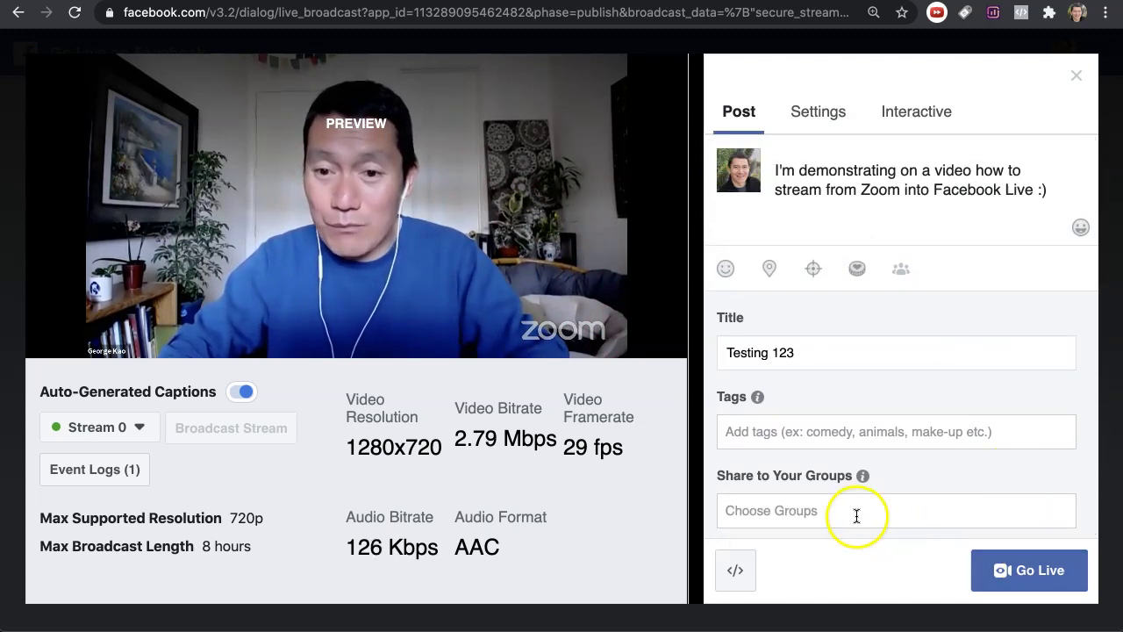
left_click(857, 516)
scroll(834, 395, "down", 3)
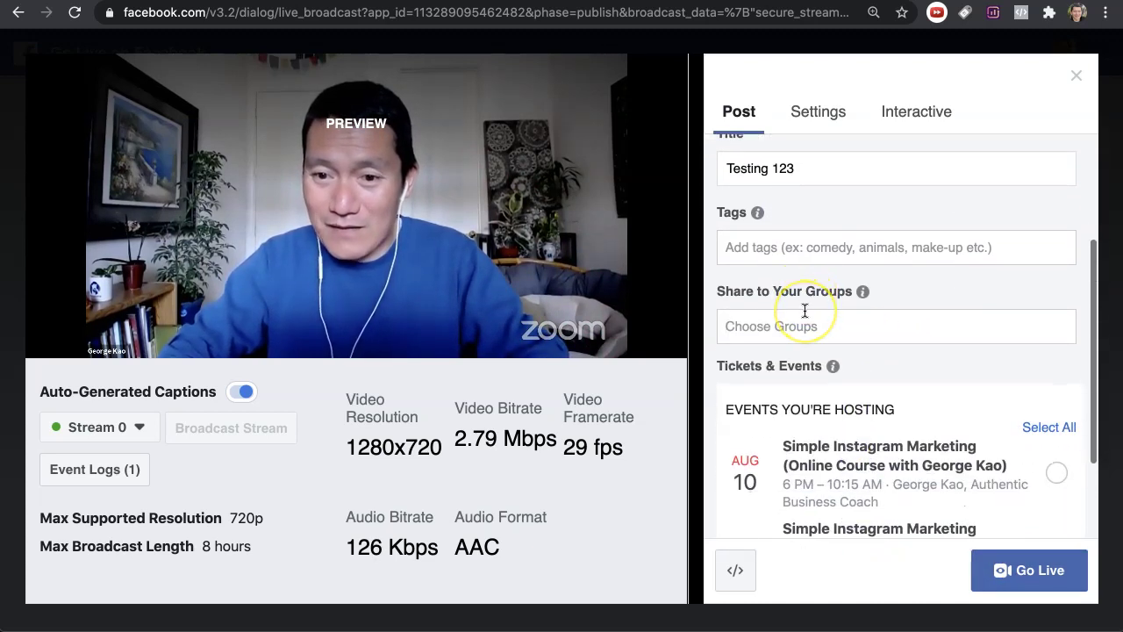
type("mast")
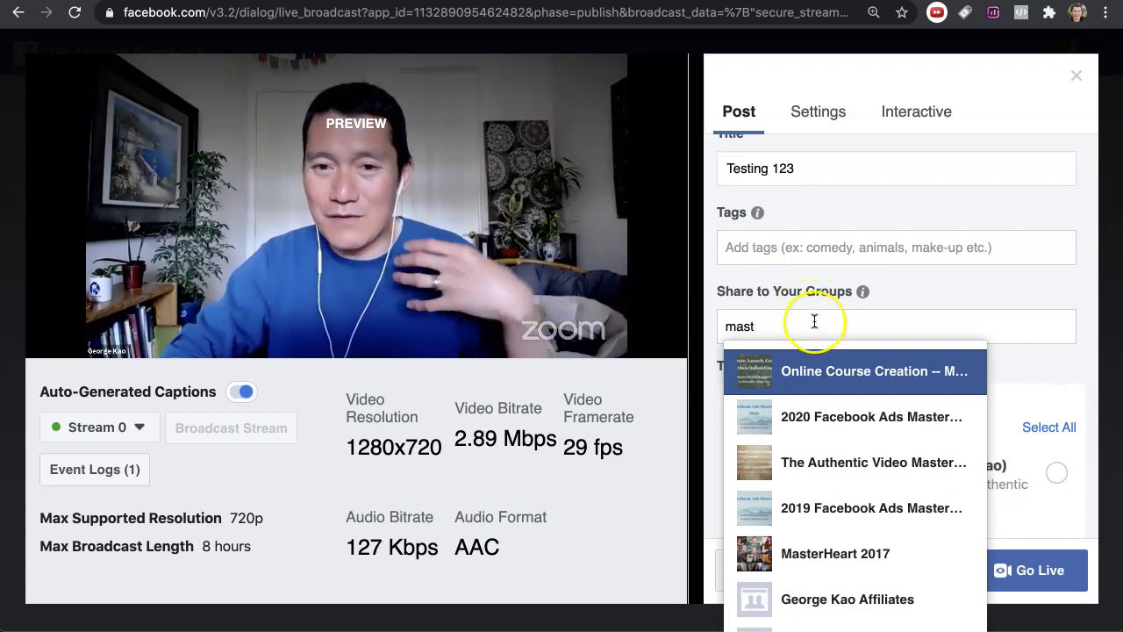
type("terheart 20")
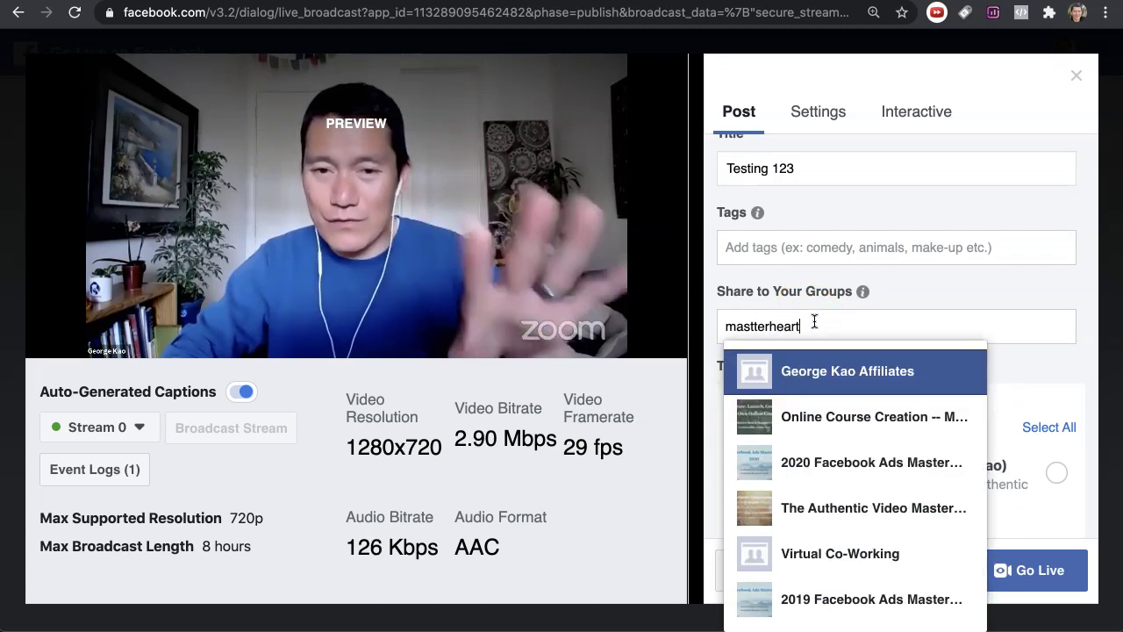
type("20")
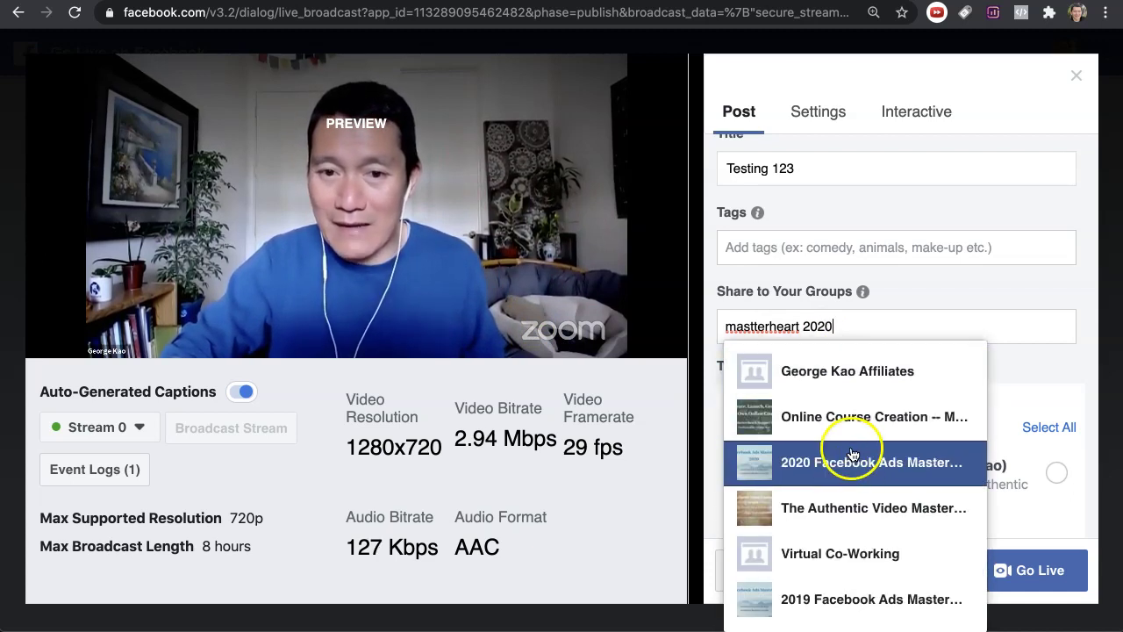
triple_click(922, 334)
type("masterheart 2020")
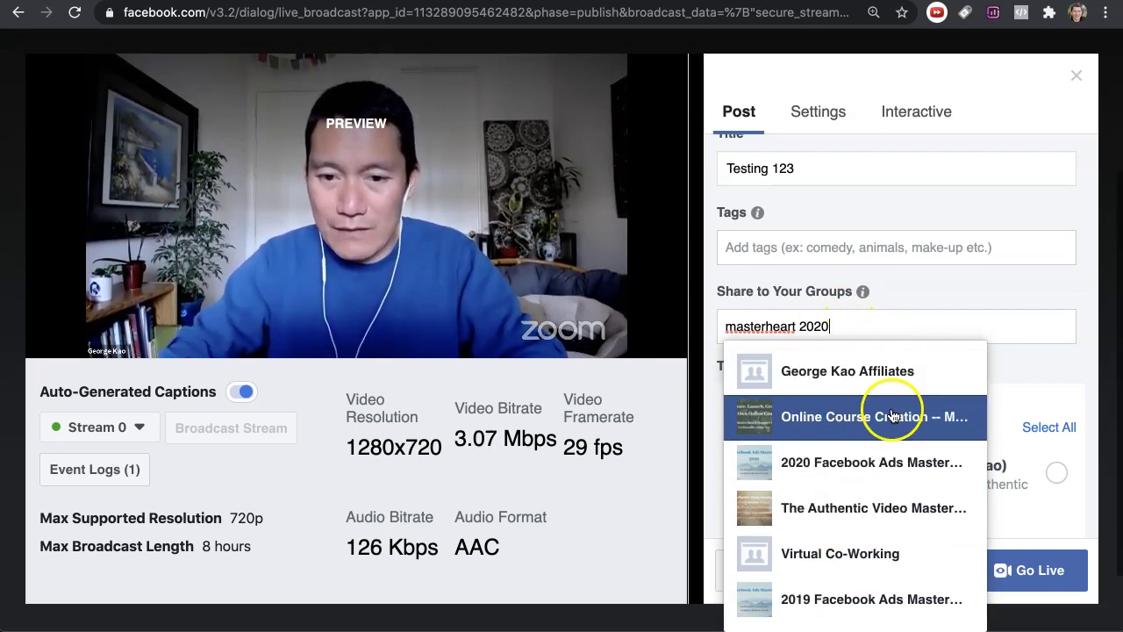
left_click(907, 314)
key("ctrl+a")
key("BackSpace")
scroll(906, 314, "up", 5)
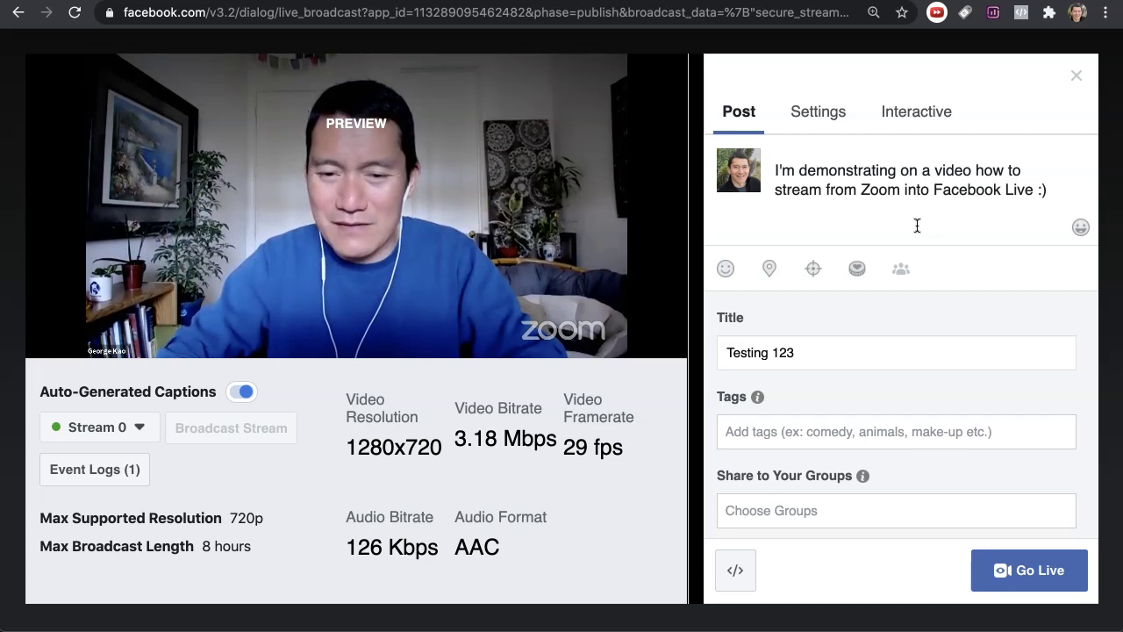
left_click(872, 195)
scroll(817, 497, "down", 2)
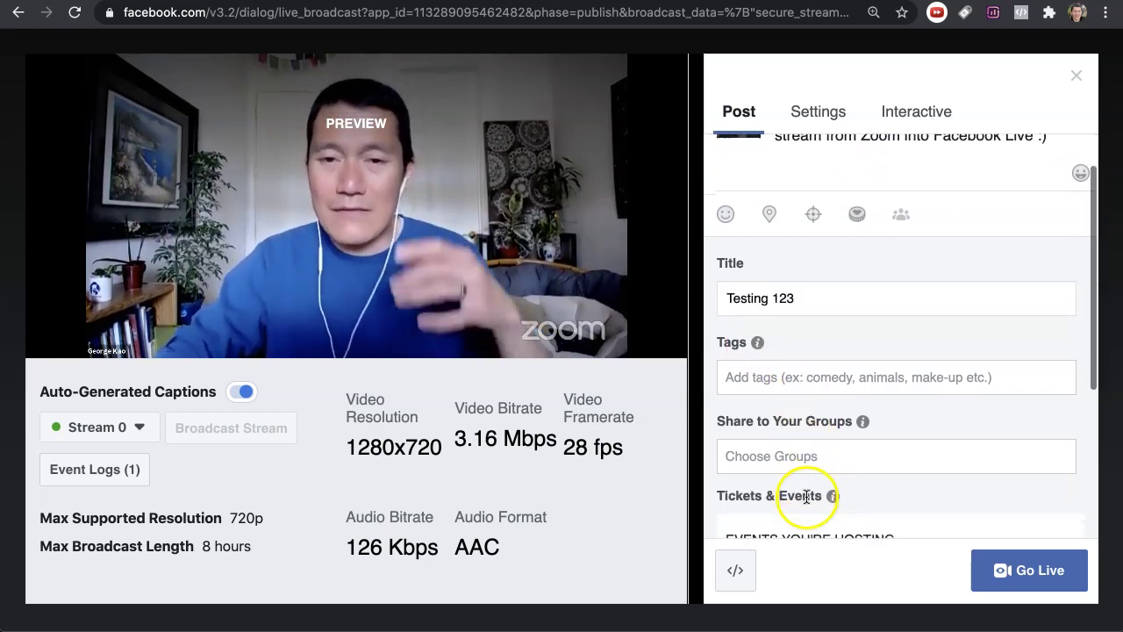
scroll(882, 345, "up", 2)
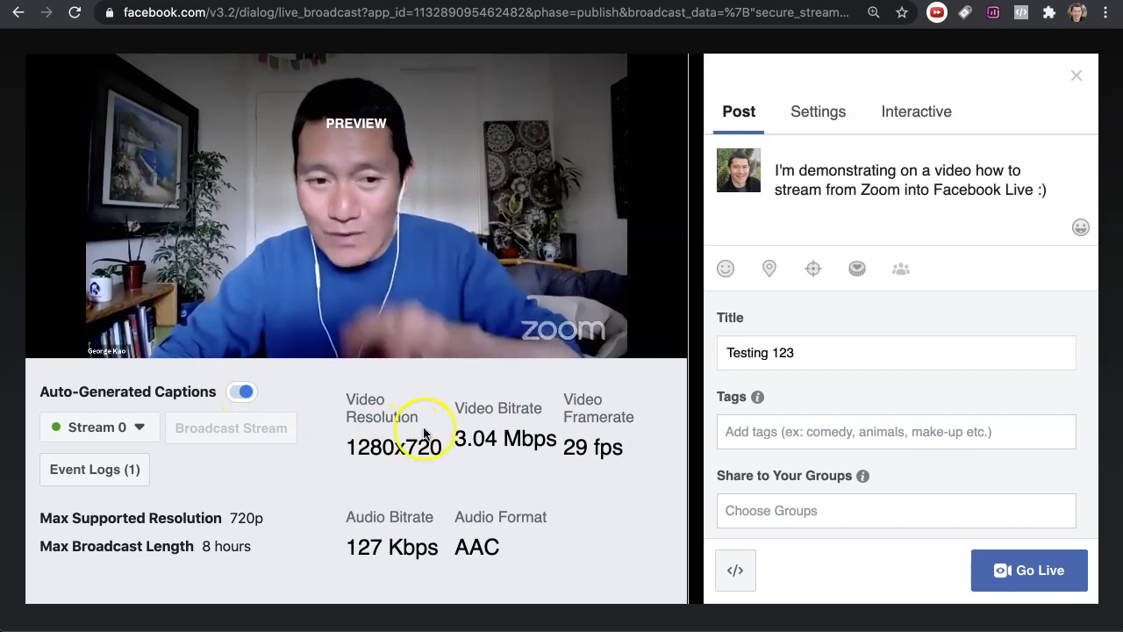
Go Live on Facebook, then exit full screen to show the Zoom meeting marked live.
triple_click(871, 188)
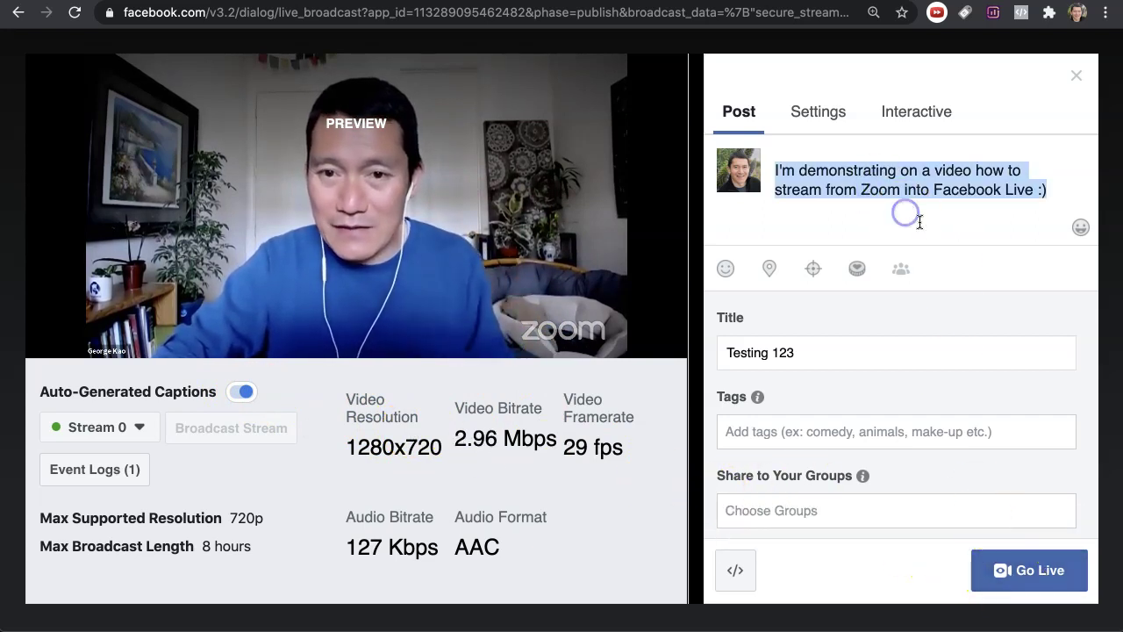
left_click(1040, 586)
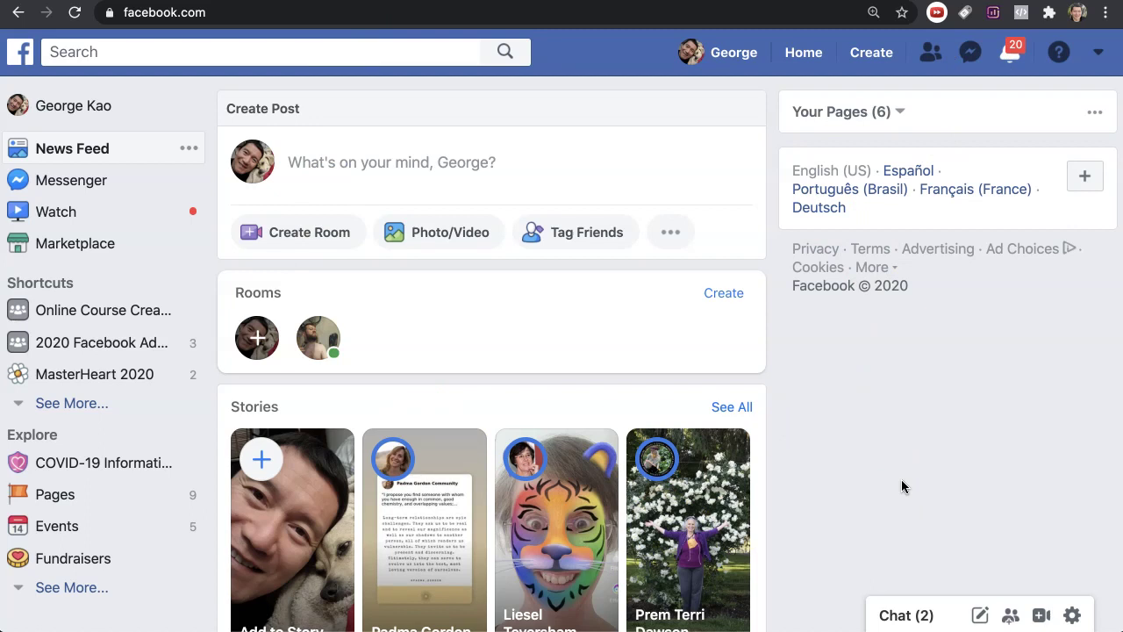
key("ctrl+super+f")
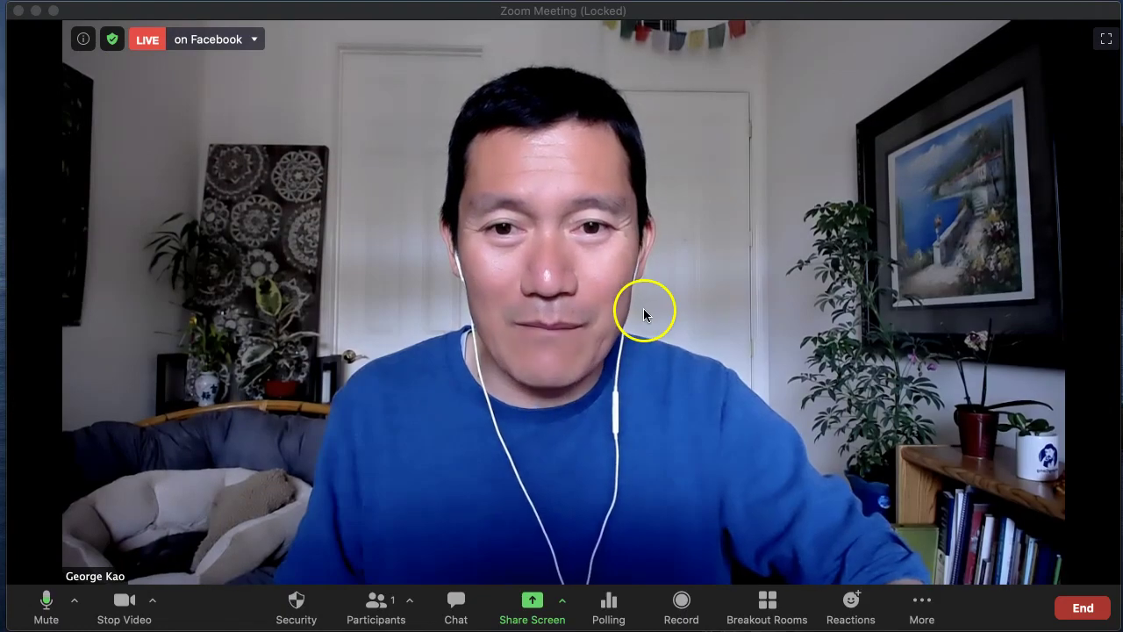
left_click(643, 308)
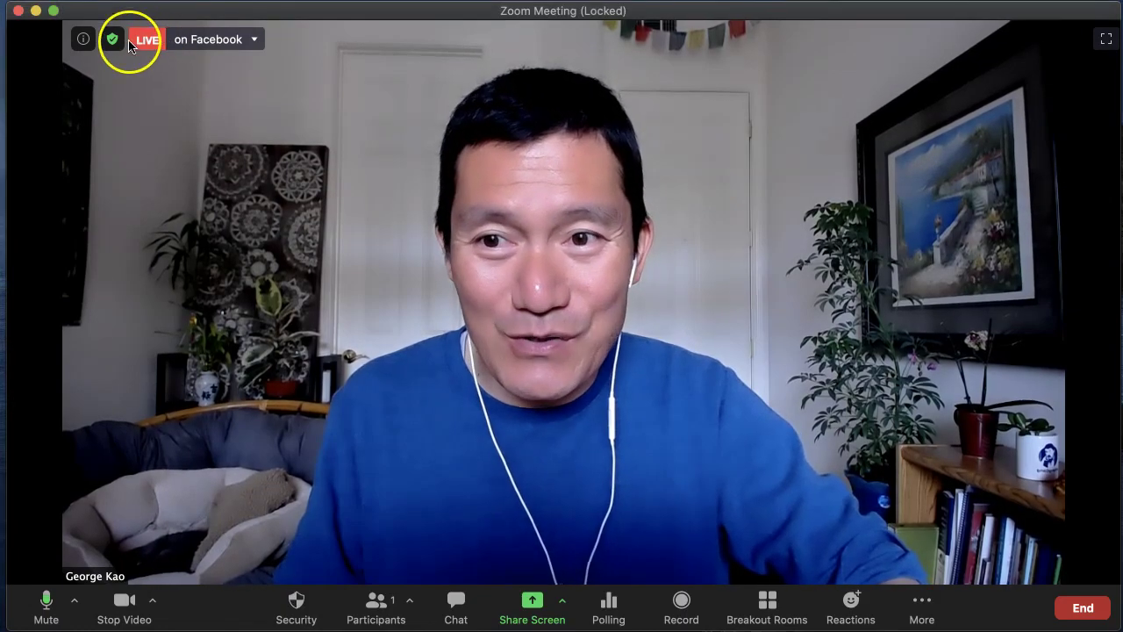
left_click(253, 39)
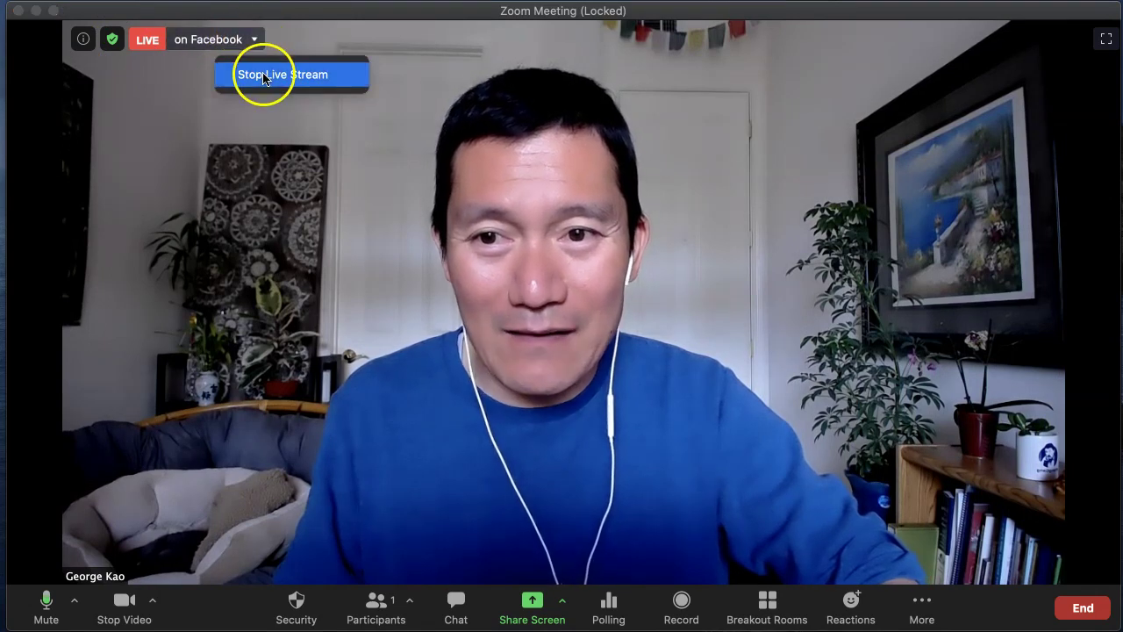
left_click(339, 272)
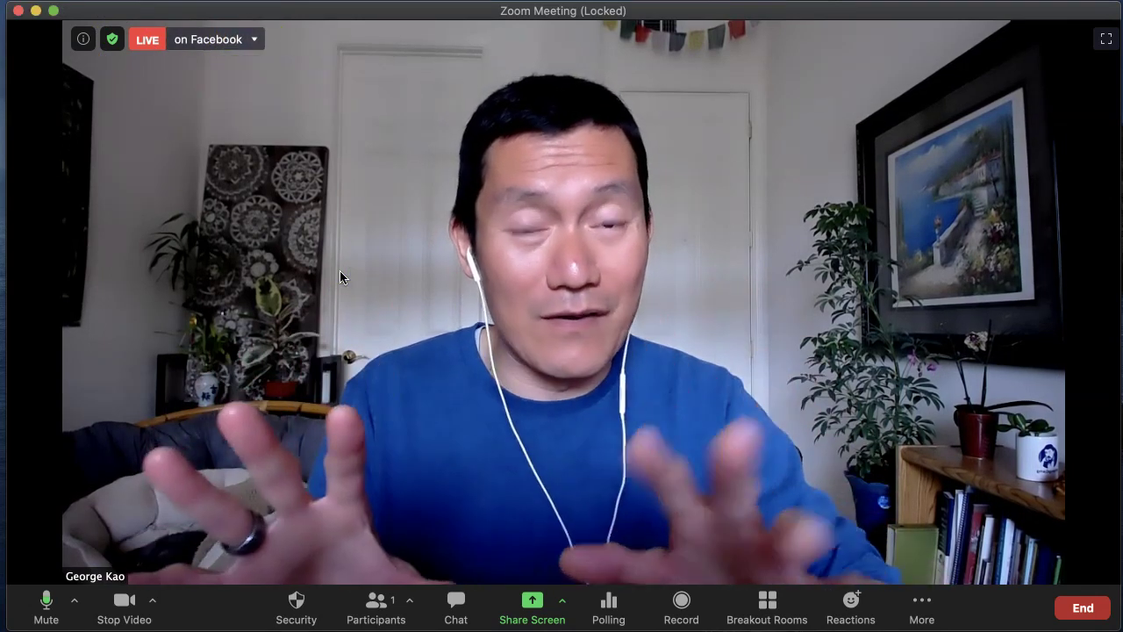